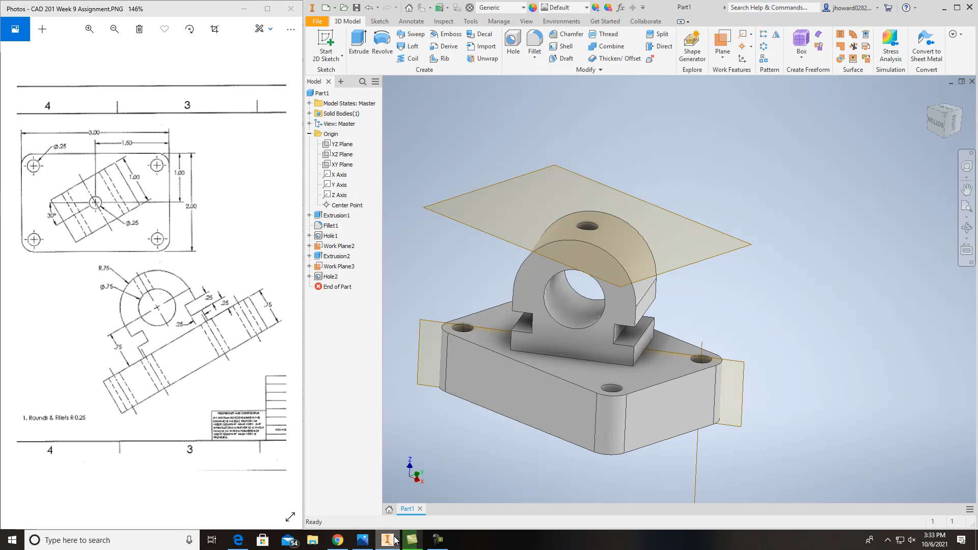
Step: Create a new drawing file from the English ANSI (in).idw template
click(318, 22)
click(342, 62)
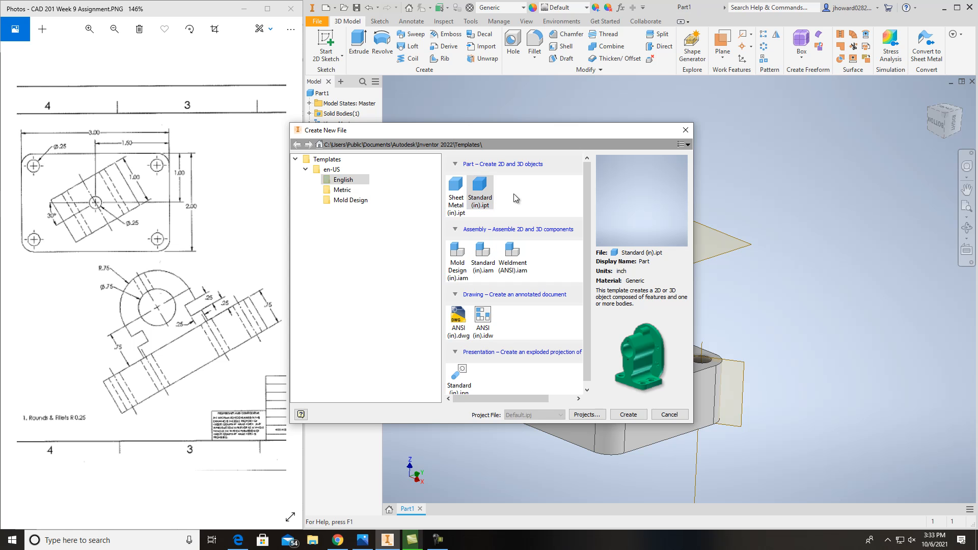
double_click(484, 326)
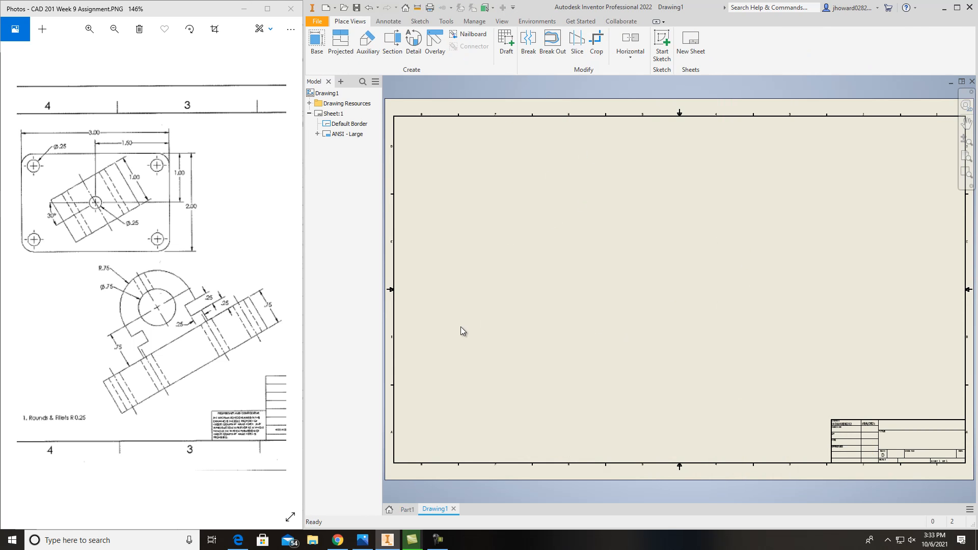
Step: Examine the Week 9 assignment image in Photos for its views, title block and sheet size
click(256, 415)
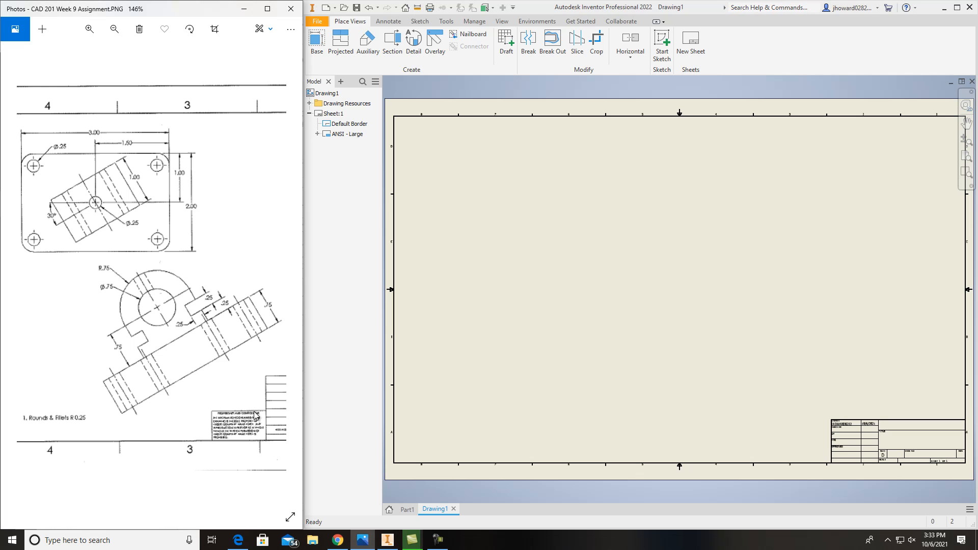
scroll(160, 379, down, 4)
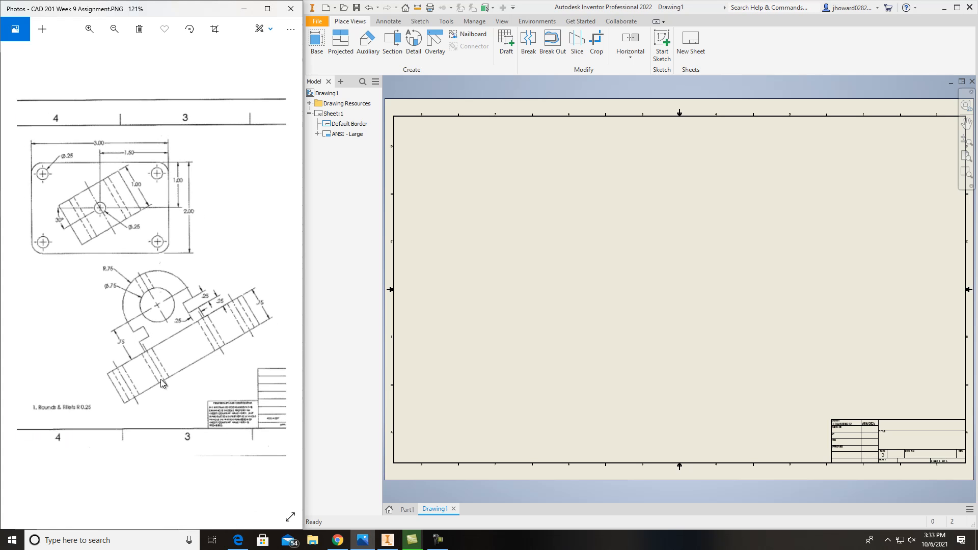
scroll(160, 378, down, 2)
scroll(276, 372, down, 2)
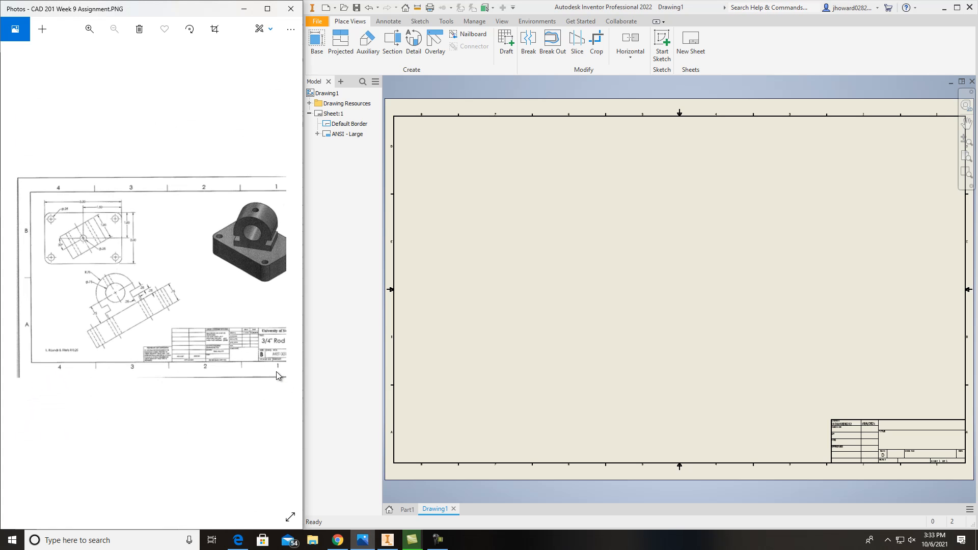
scroll(268, 367, up, 3)
scroll(267, 365, up, 4)
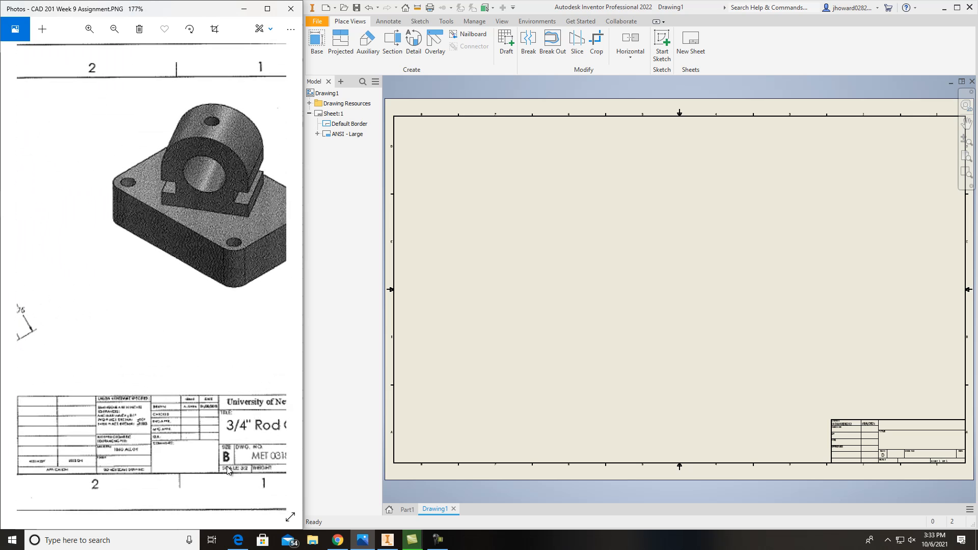
scroll(228, 457, down, 5)
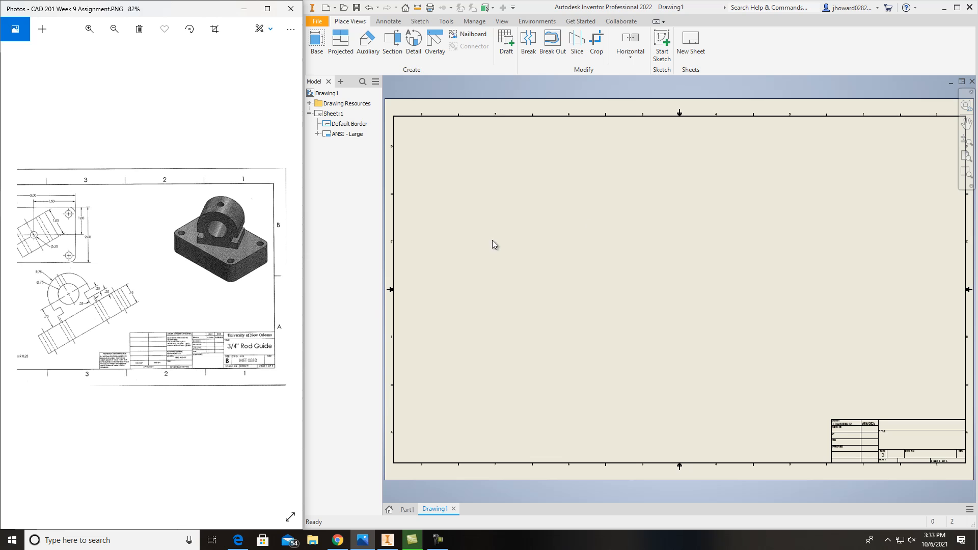
Step: Change the drawing sheet's size to B, closing the stray browser window that pops up
right_click(331, 116)
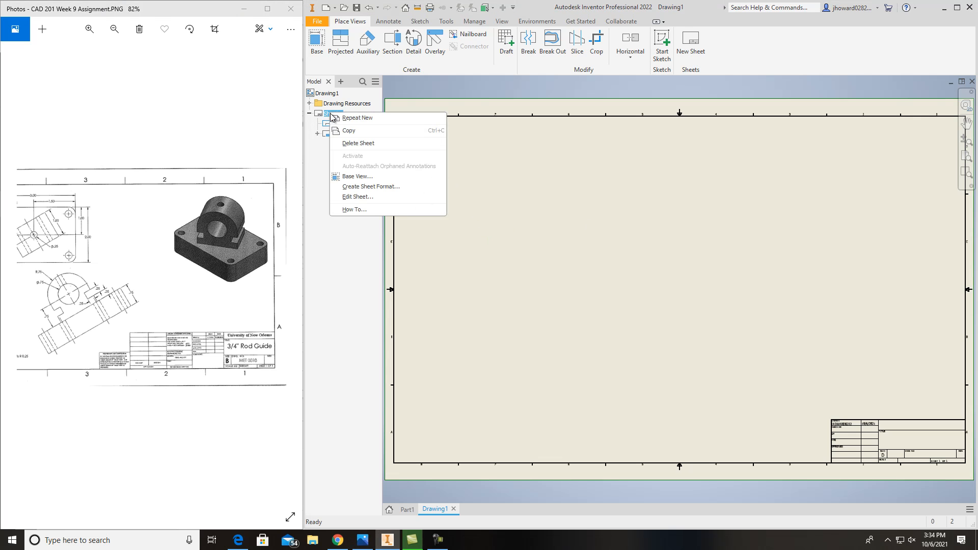
click(363, 197)
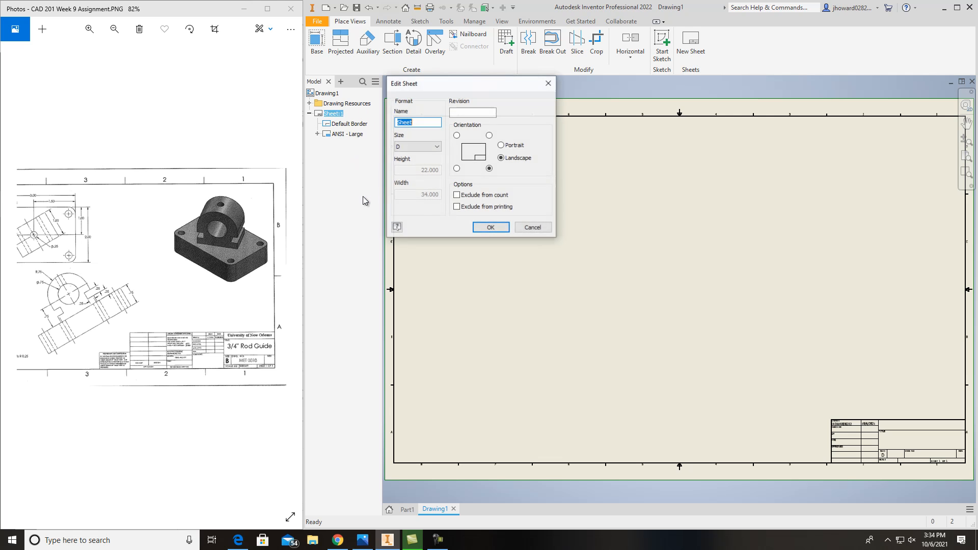
click(419, 147)
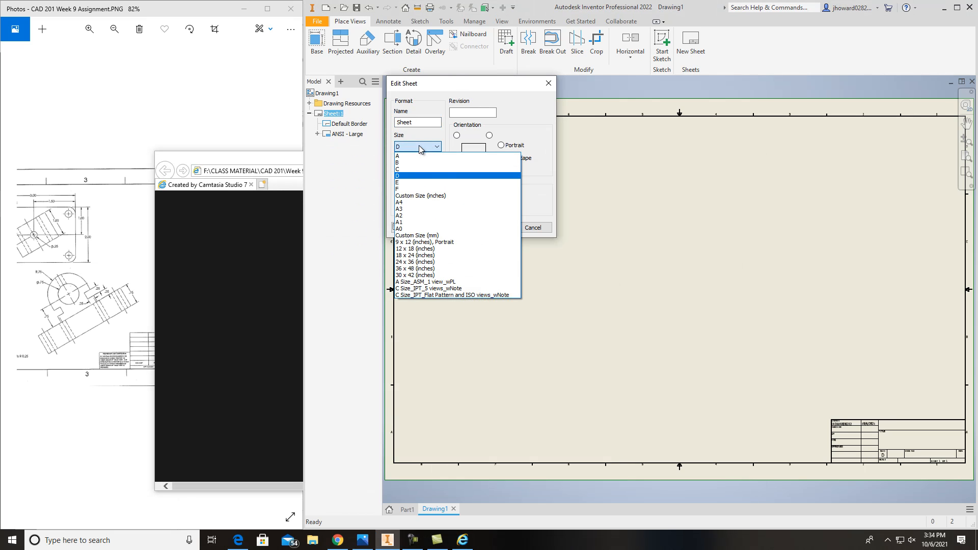
click(282, 158)
click(746, 158)
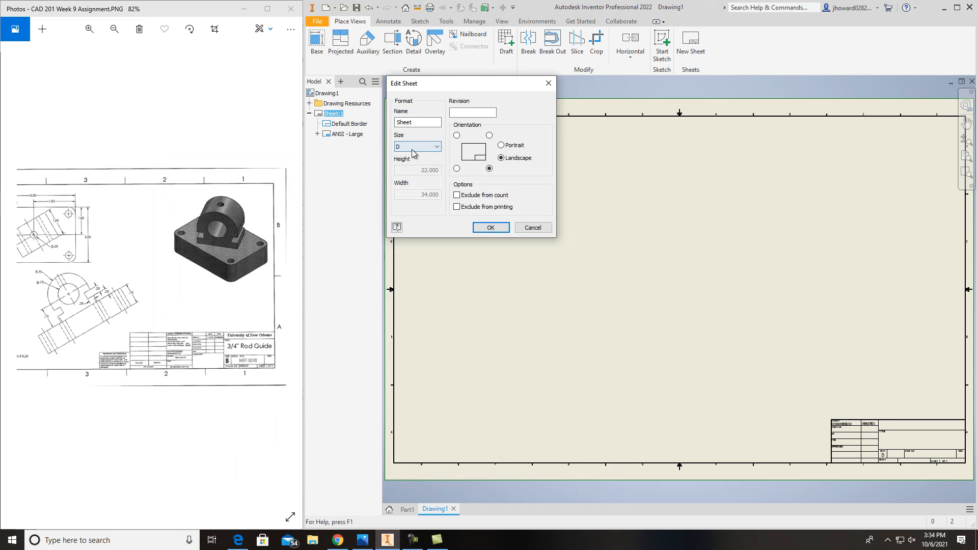
click(437, 146)
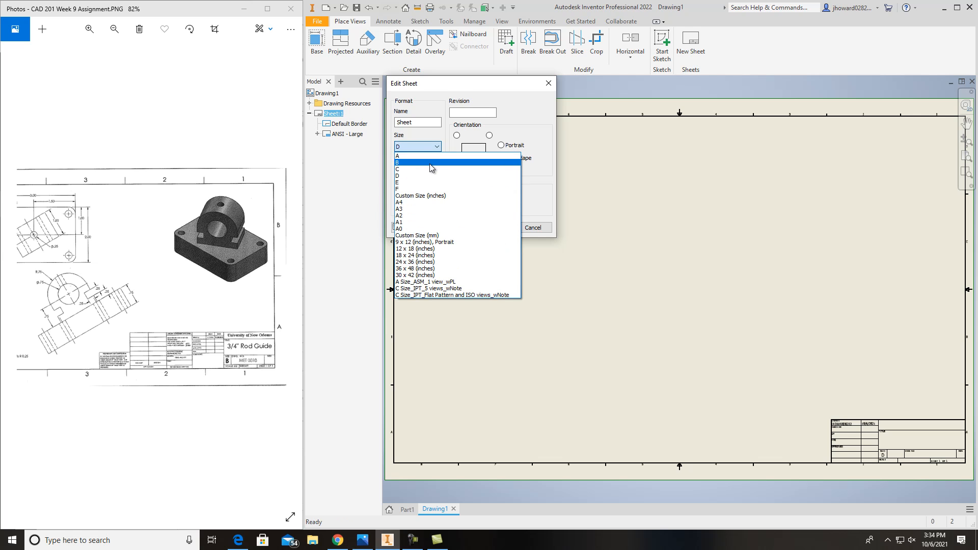
click(431, 163)
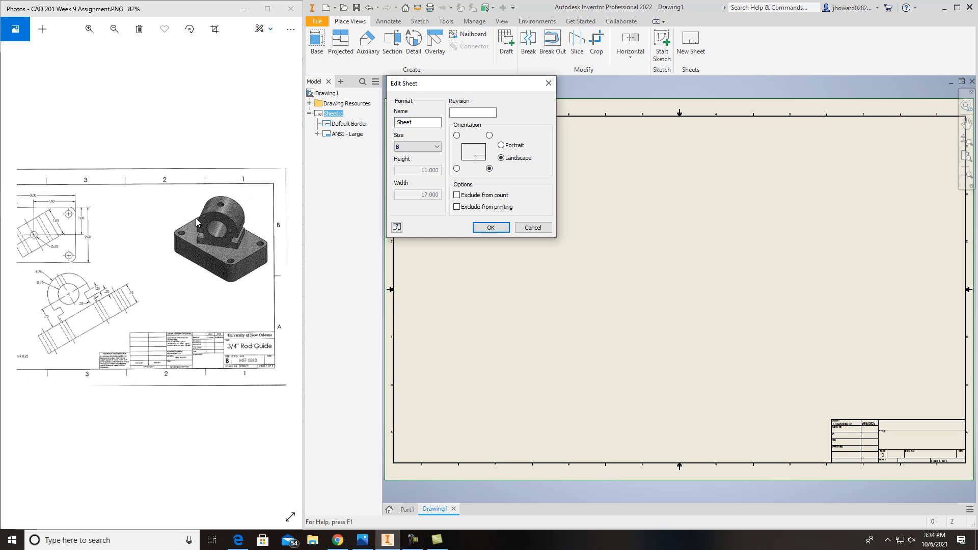
click(500, 230)
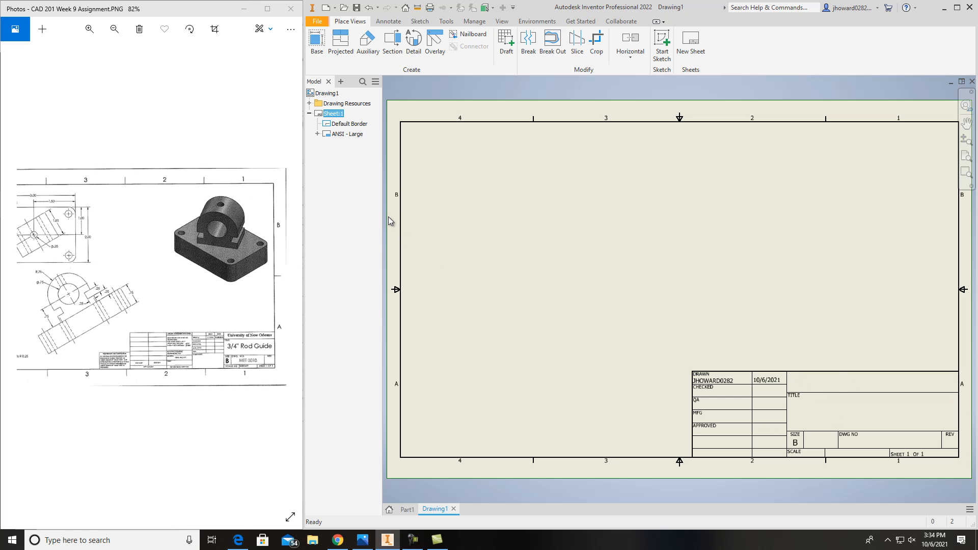
Step: Delete the ANSI - Large title block from the sheet
click(317, 134)
click(349, 136)
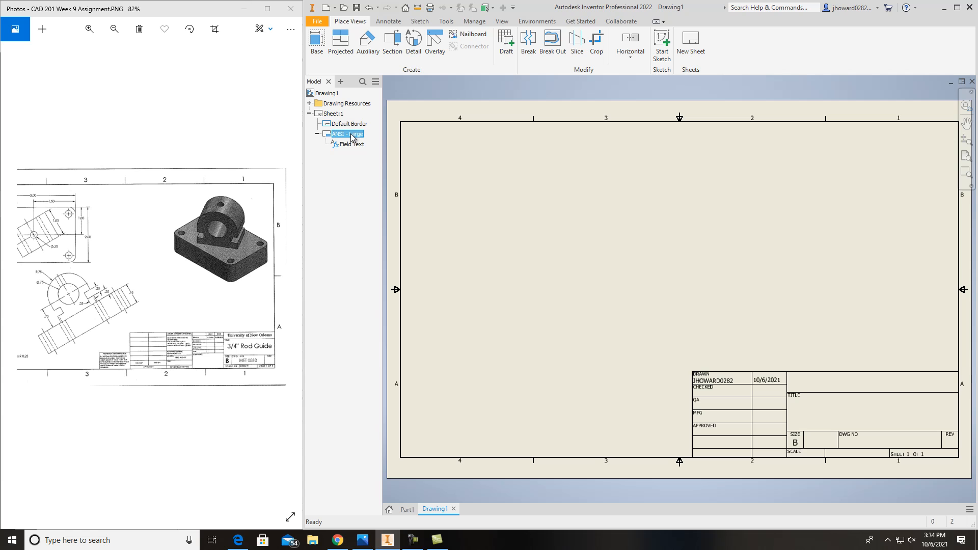
right_click(350, 134)
click(366, 151)
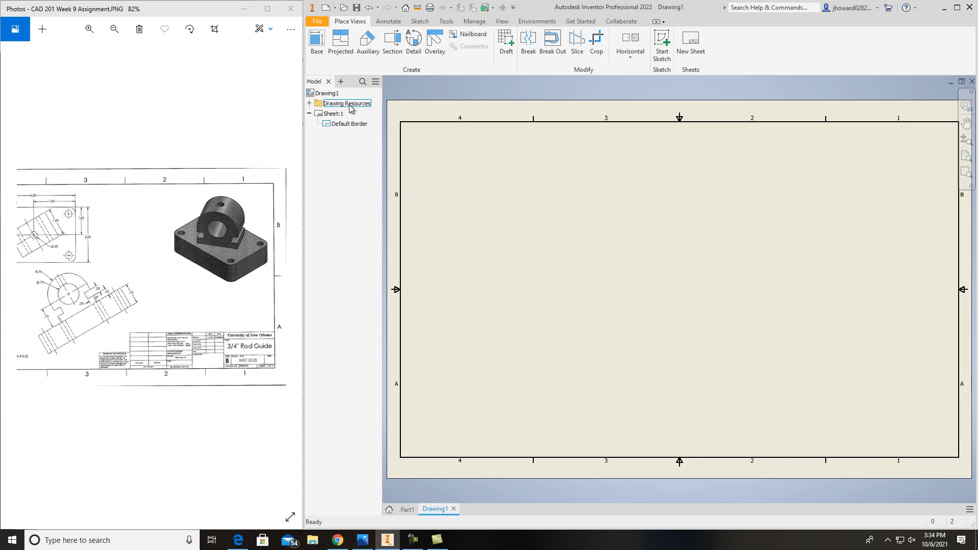
Step: Insert the ANSI A title block from the drawing resources onto the sheet
click(309, 104)
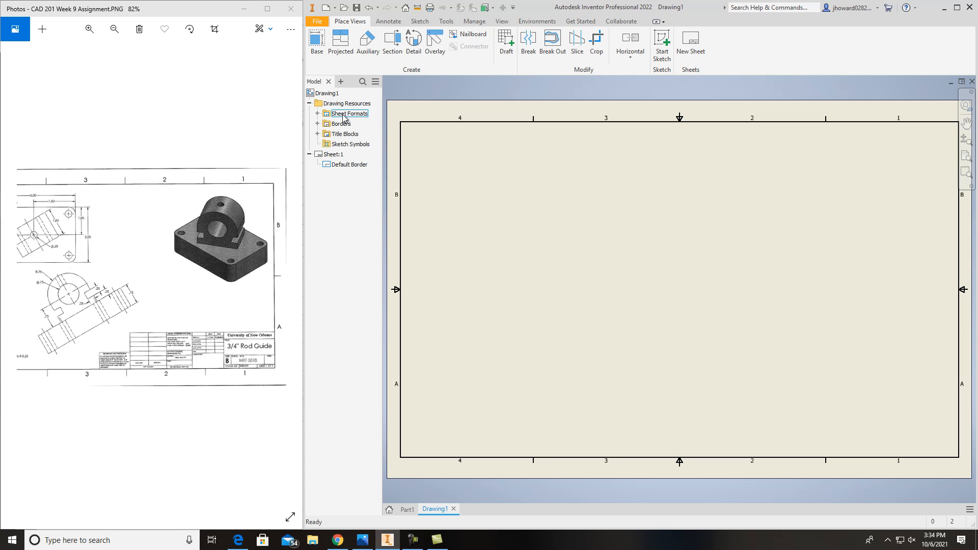
click(317, 134)
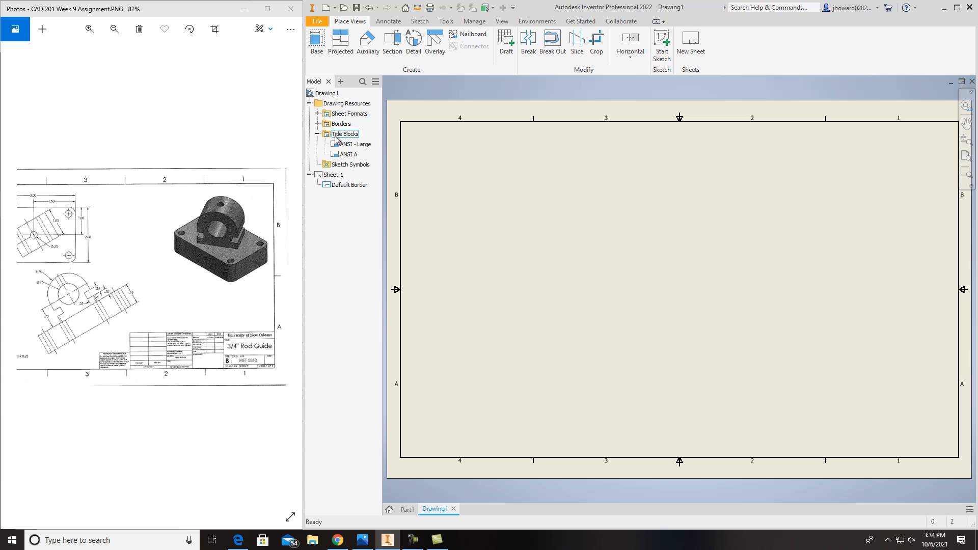
click(355, 155)
click(342, 209)
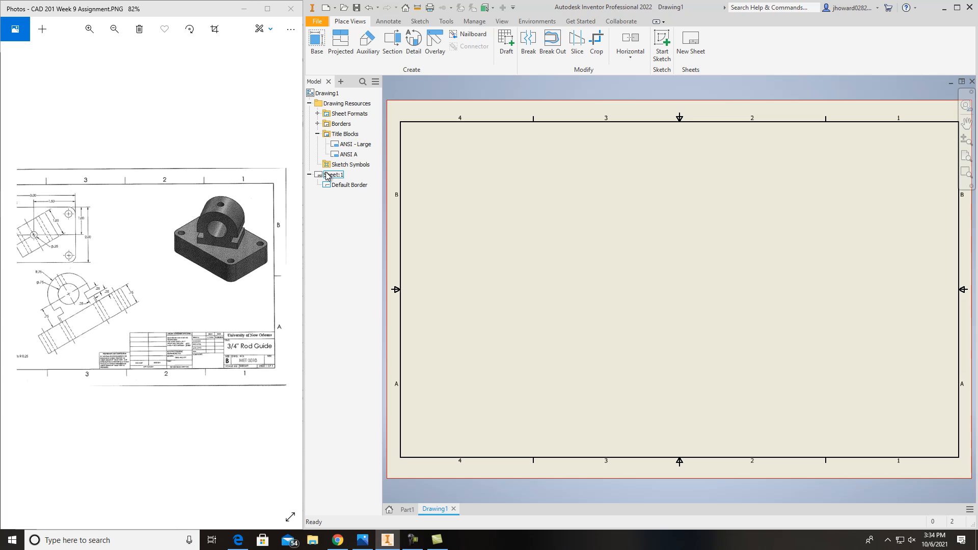
double_click(349, 154)
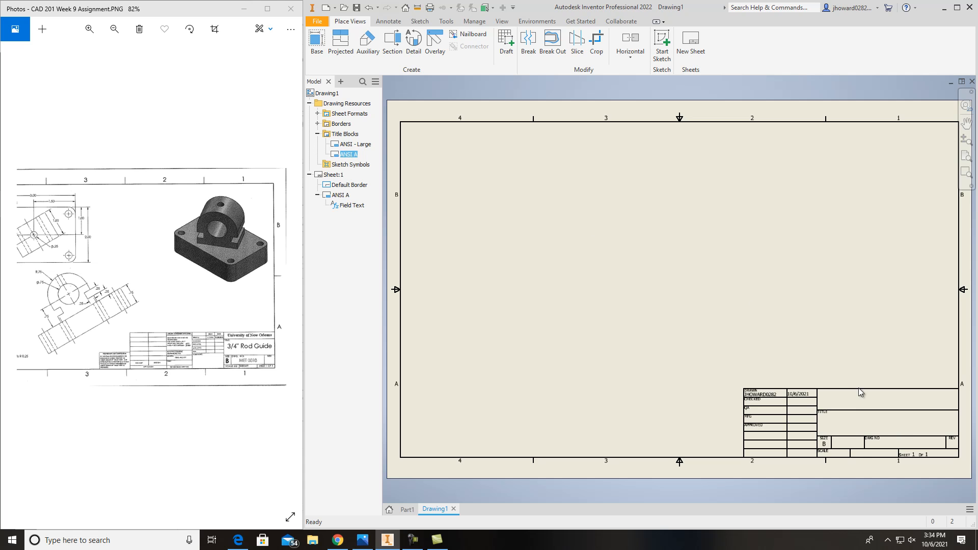
Step: Start a base view of Part1 and agree to save the part document first
scroll(778, 346, up, 1)
scroll(777, 382, down, 3)
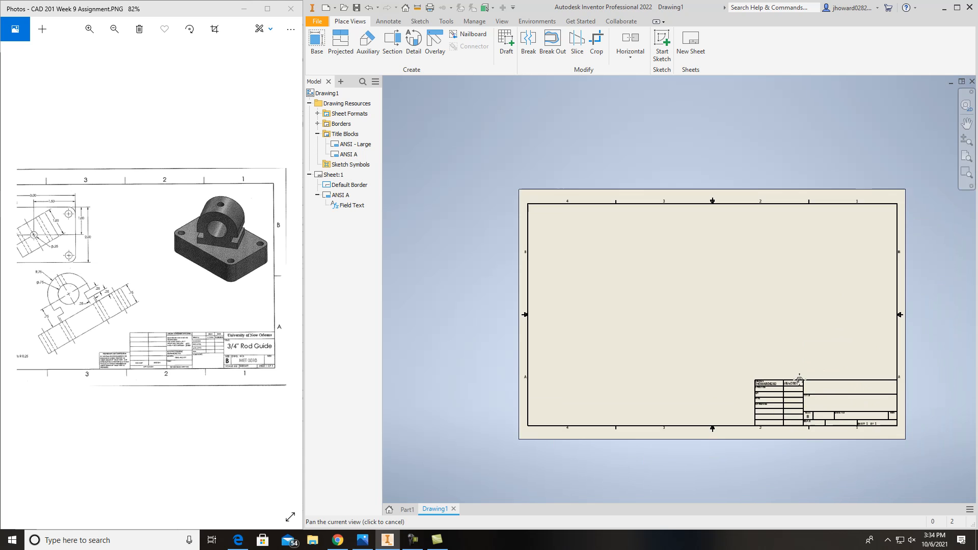
scroll(766, 395, up, 3)
scroll(790, 405, down, 2)
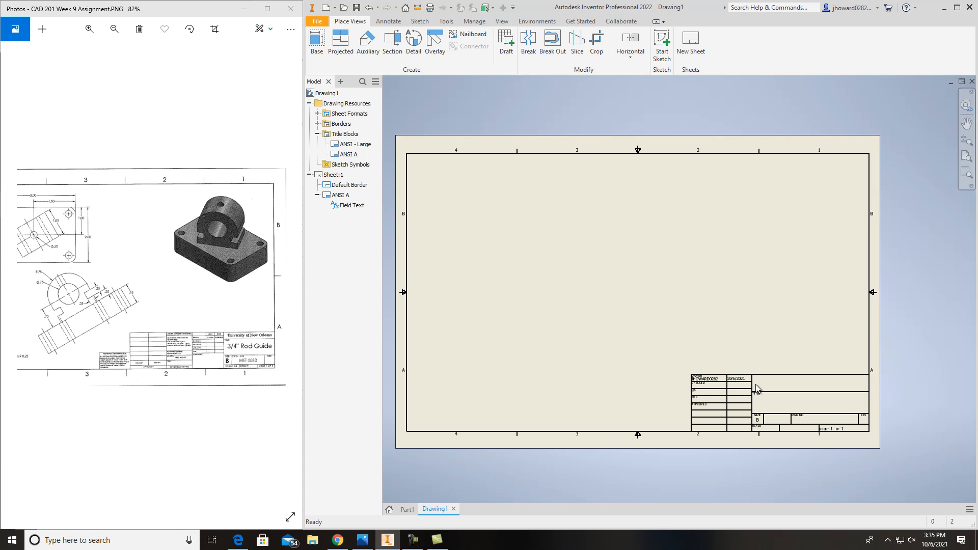
middle_drag(756, 384, 771, 379)
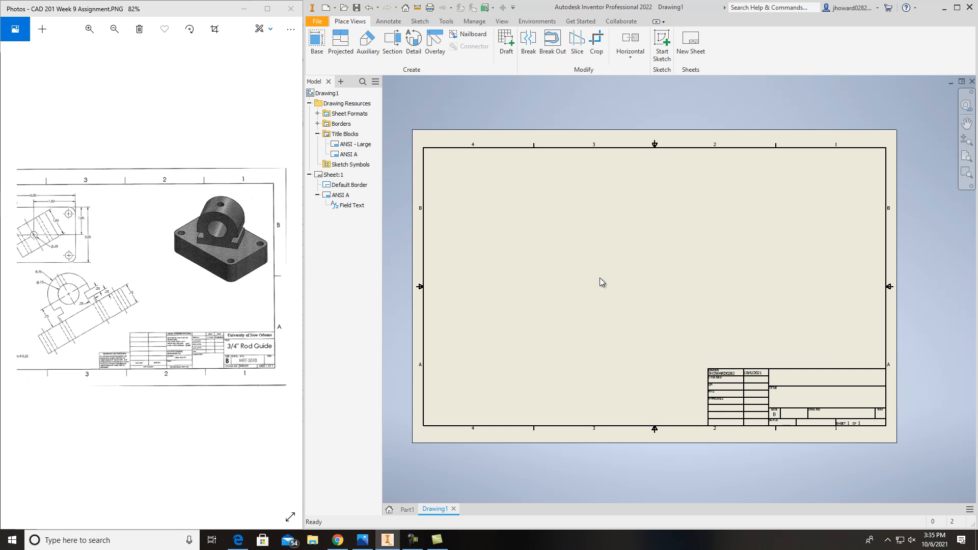
click(320, 48)
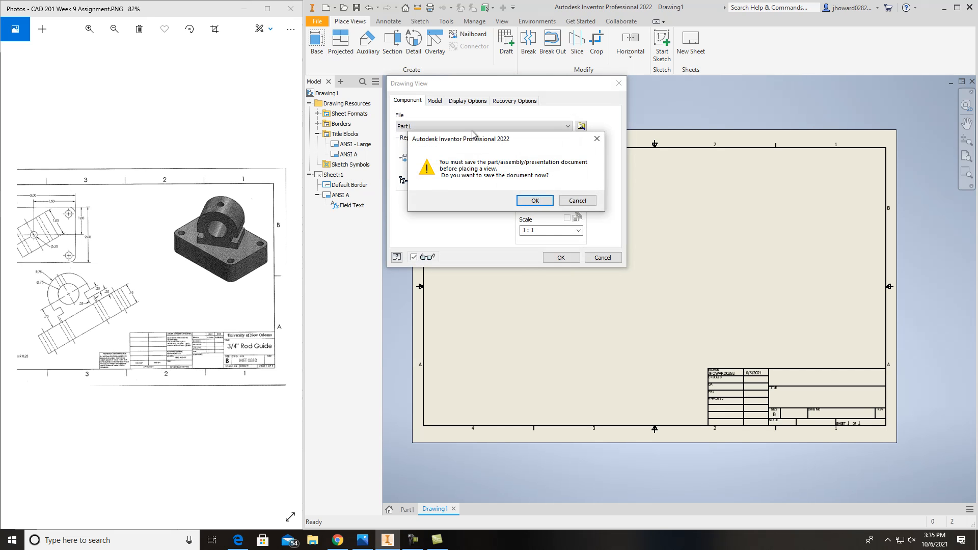
click(535, 200)
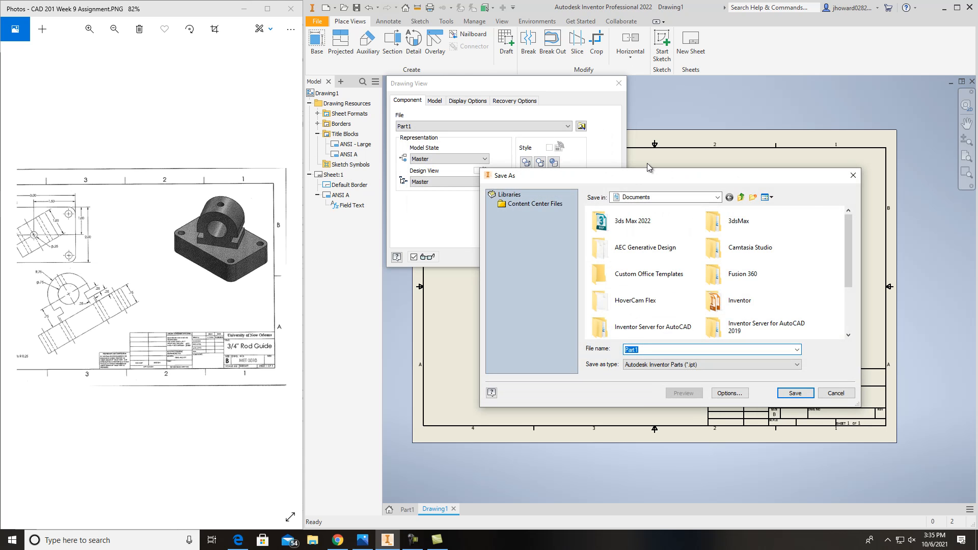
mouse_move(846, 227)
mouse_down()
mouse_move(854, 256)
mouse_move(847, 231)
mouse_up()
click(718, 198)
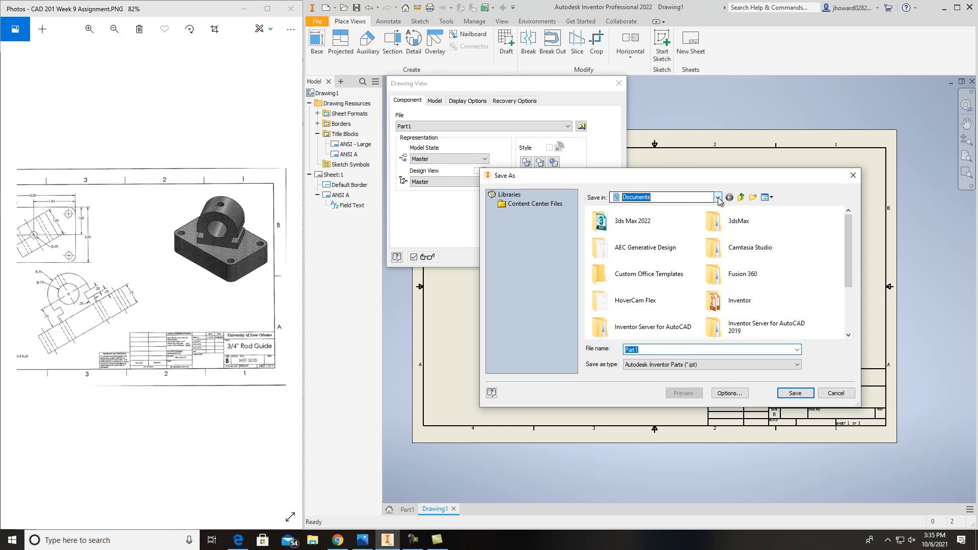
click(718, 198)
click(686, 279)
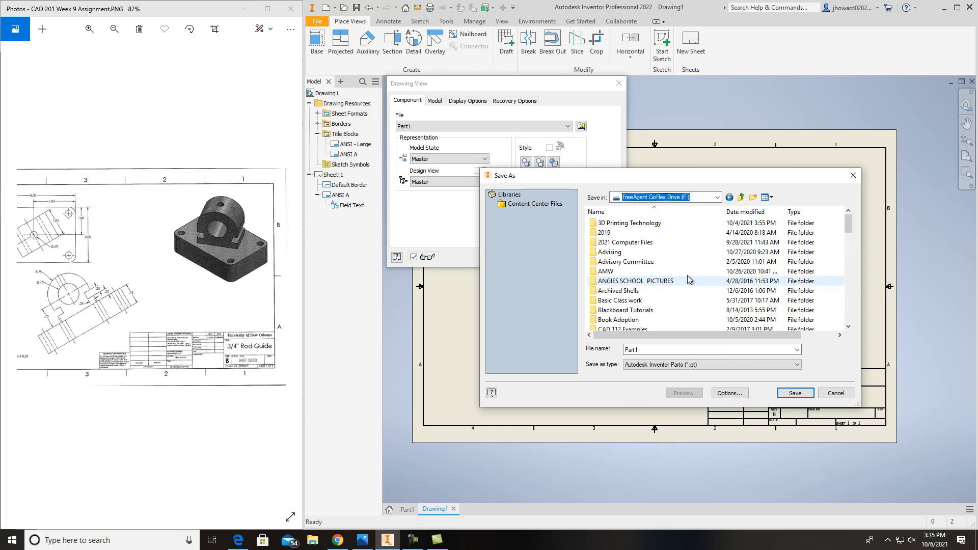
scroll(684, 252, down, 3)
click(640, 320)
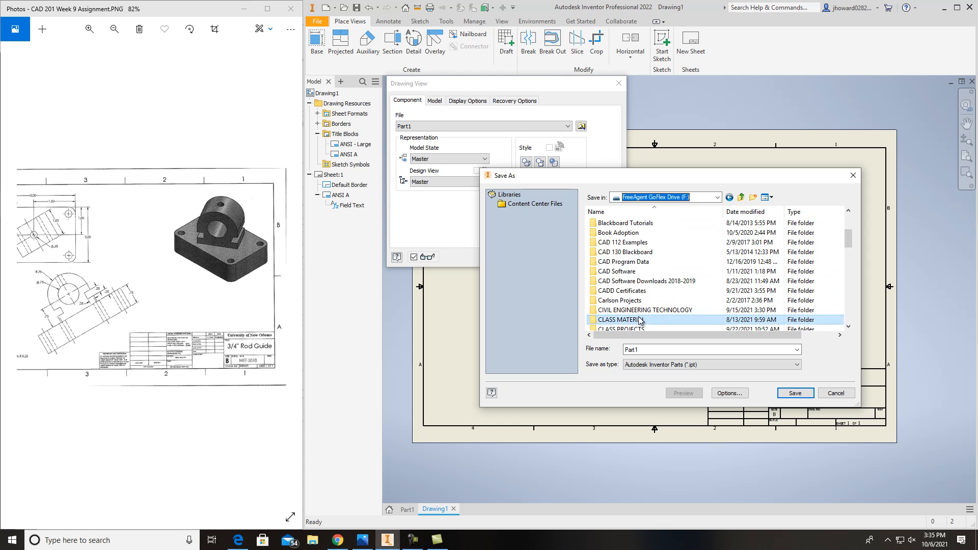
double_click(639, 320)
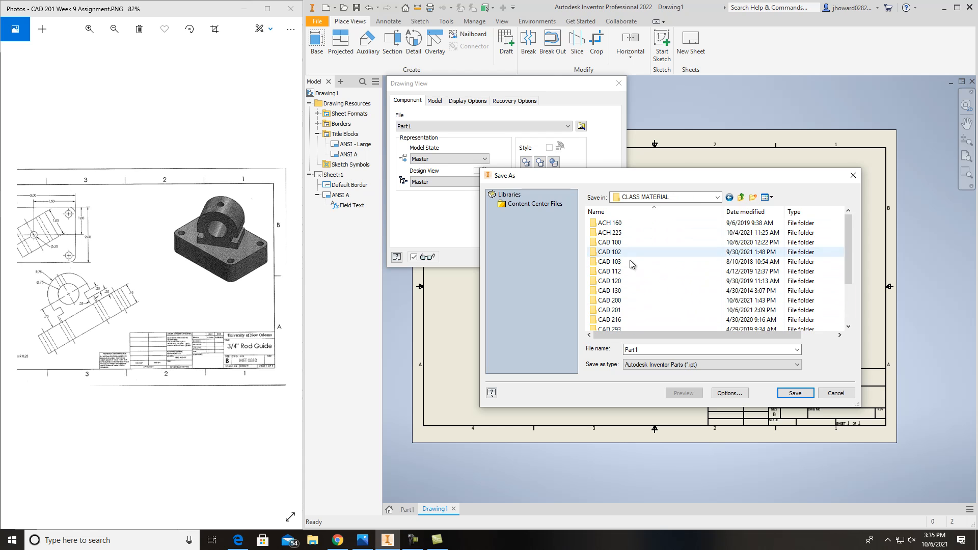
scroll(630, 275, down, 1)
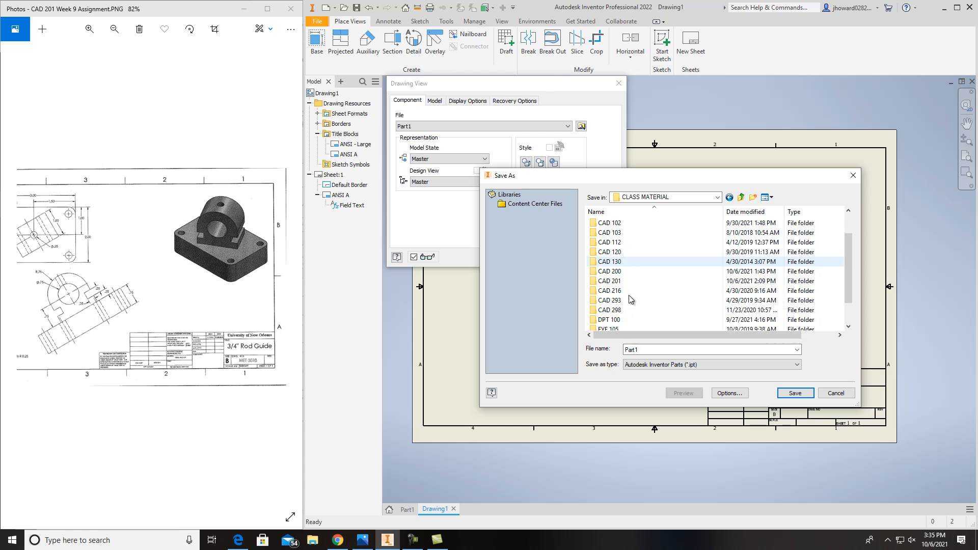
double_click(630, 281)
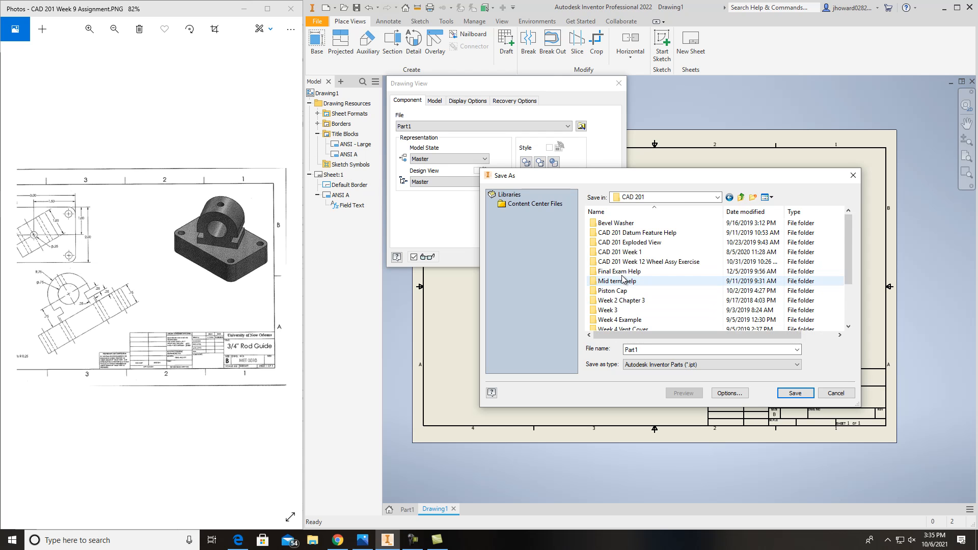
scroll(661, 247, down, 2)
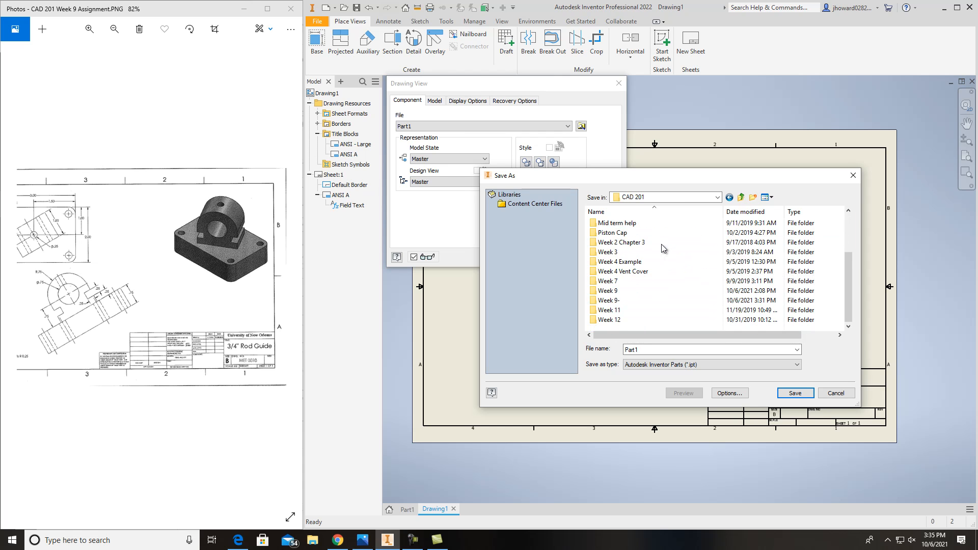
double_click(614, 301)
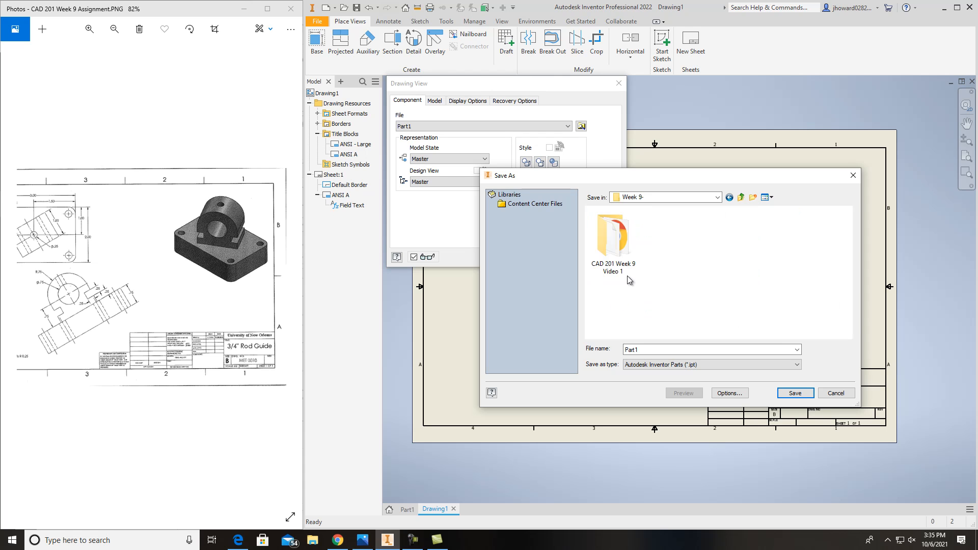
click(729, 197)
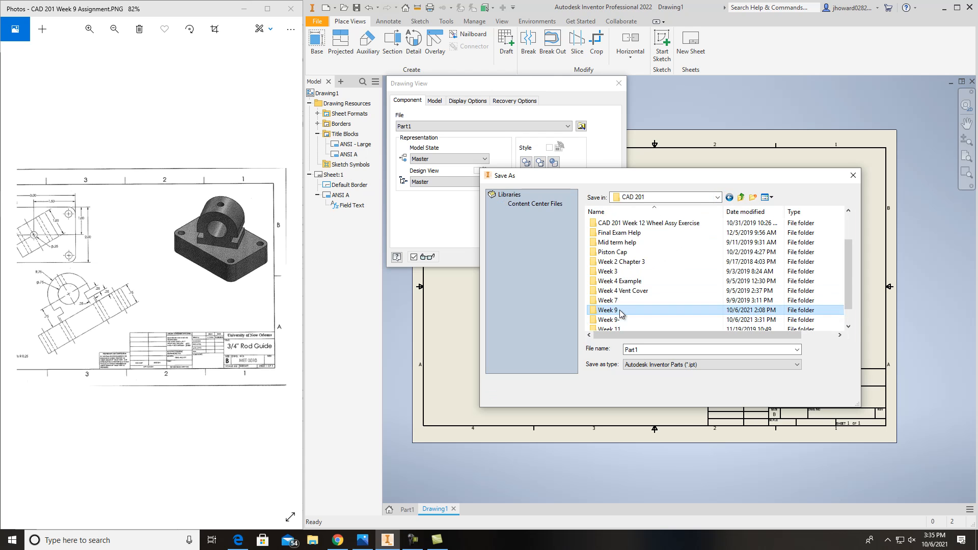
double_click(620, 313)
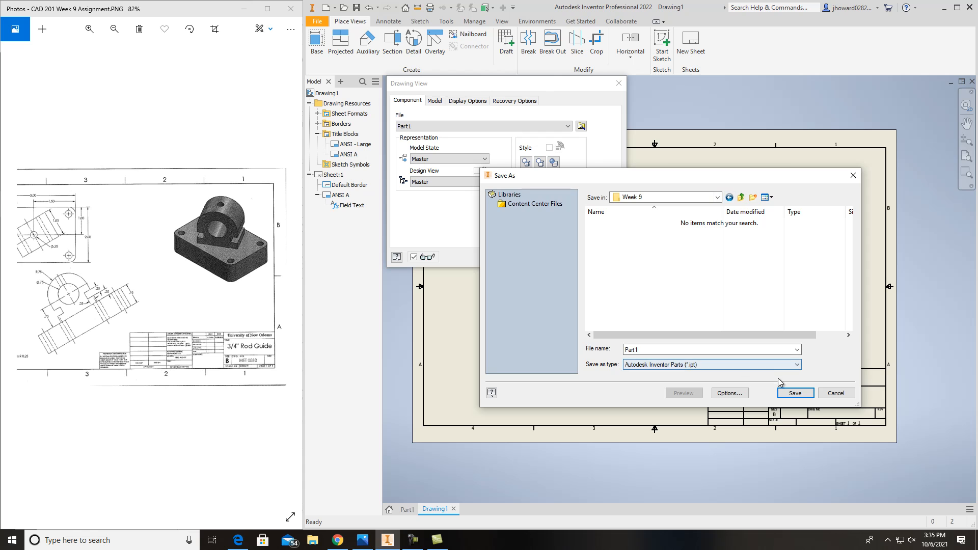
click(836, 393)
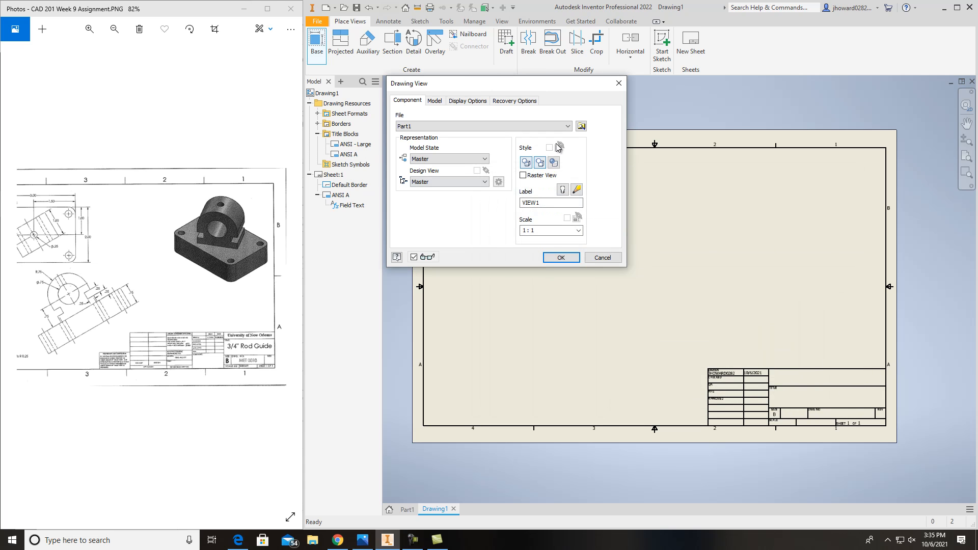
click(603, 257)
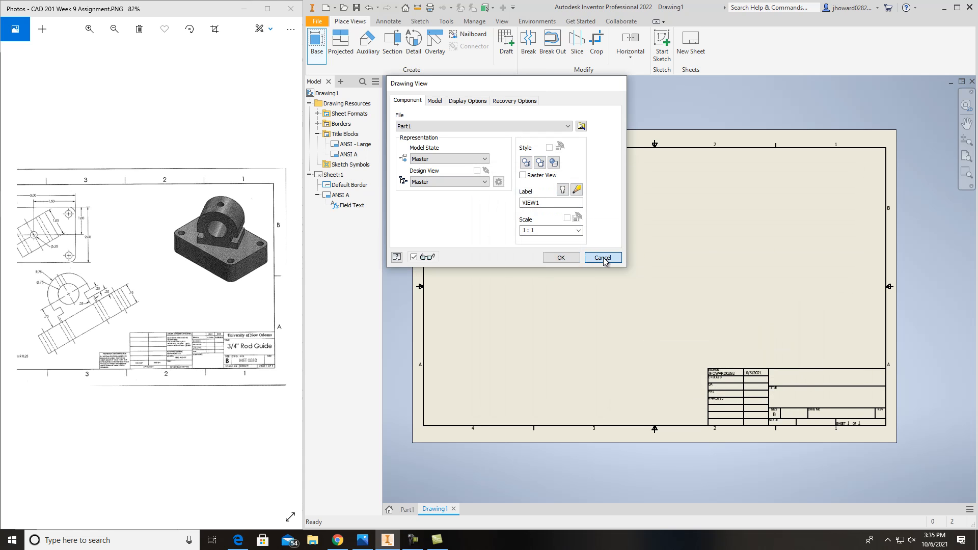
Step: Switch to the Part1 model, start Save As, and browse to F:\CLASS MATERIAL\CAD 201\Week 9
click(407, 509)
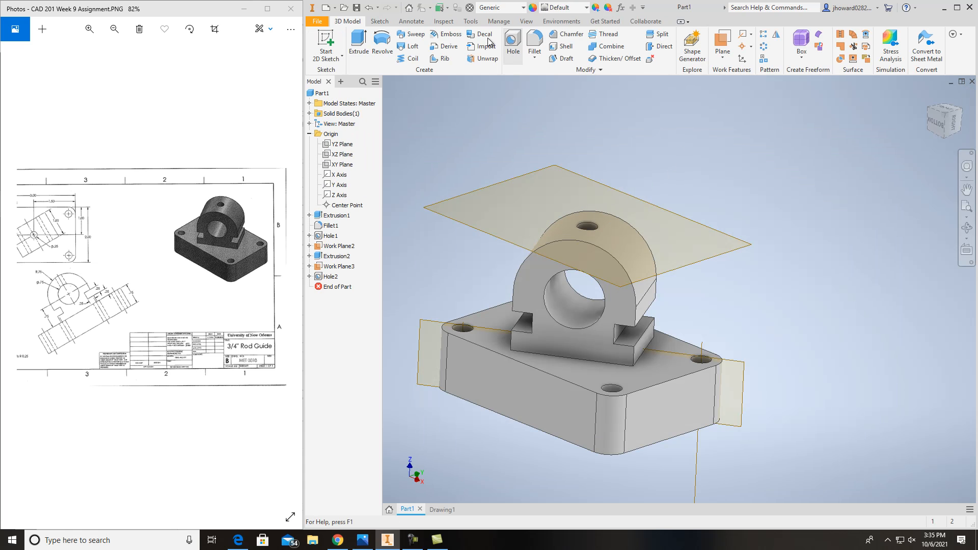
click(317, 21)
click(351, 118)
click(658, 198)
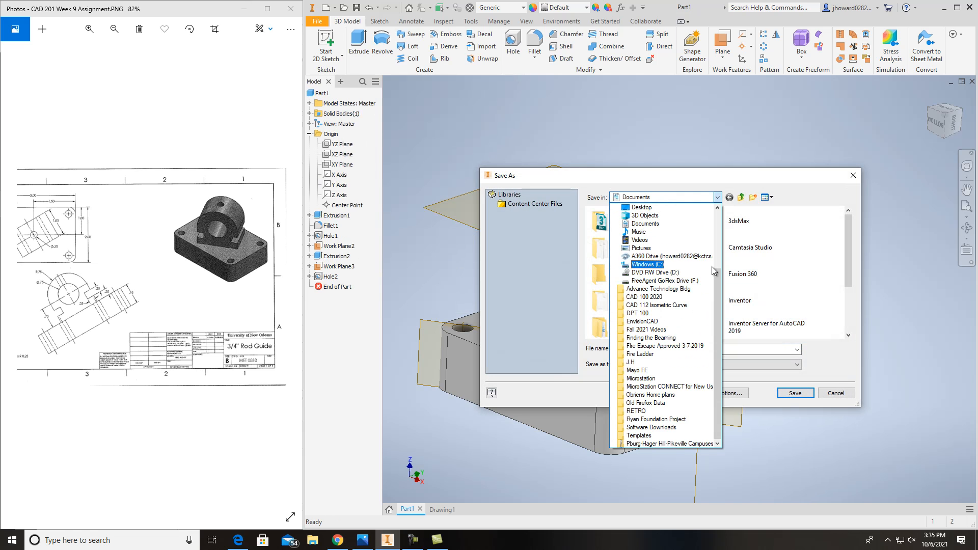
click(667, 280)
scroll(677, 281, down, 3)
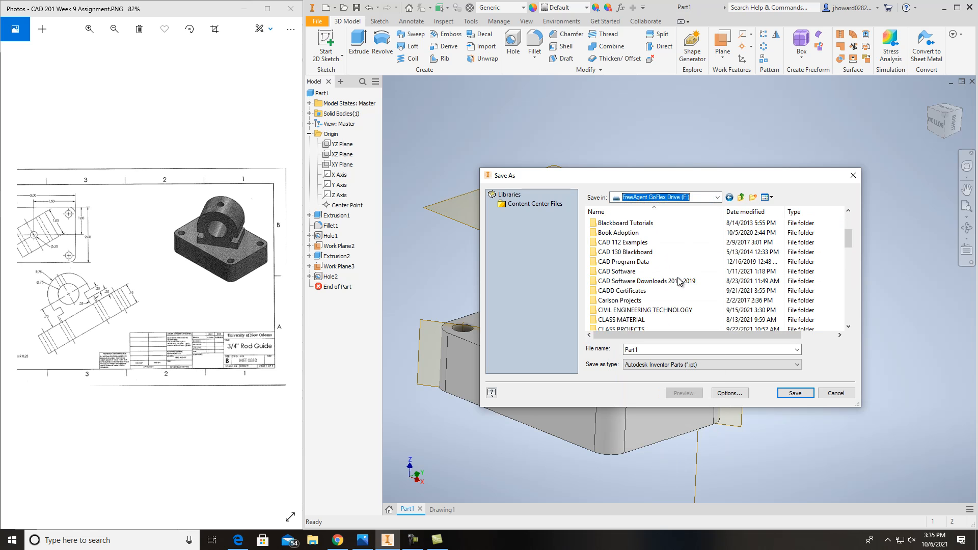
double_click(629, 321)
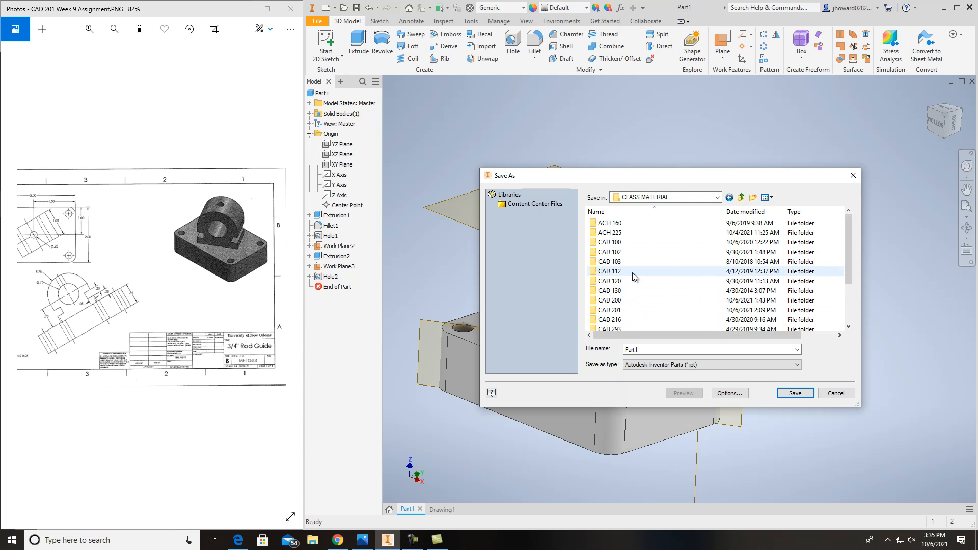
scroll(631, 273, down, 3)
double_click(619, 255)
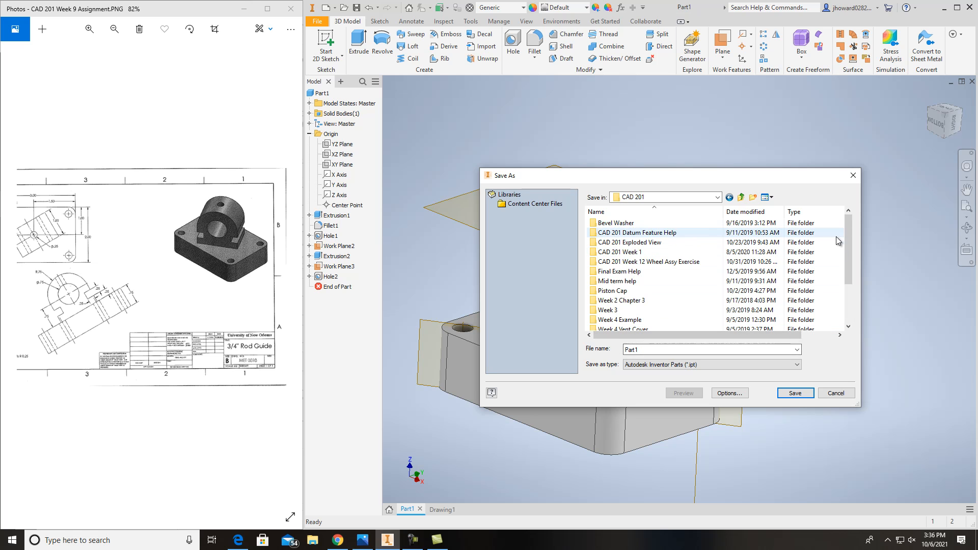
drag(848, 238, 851, 267)
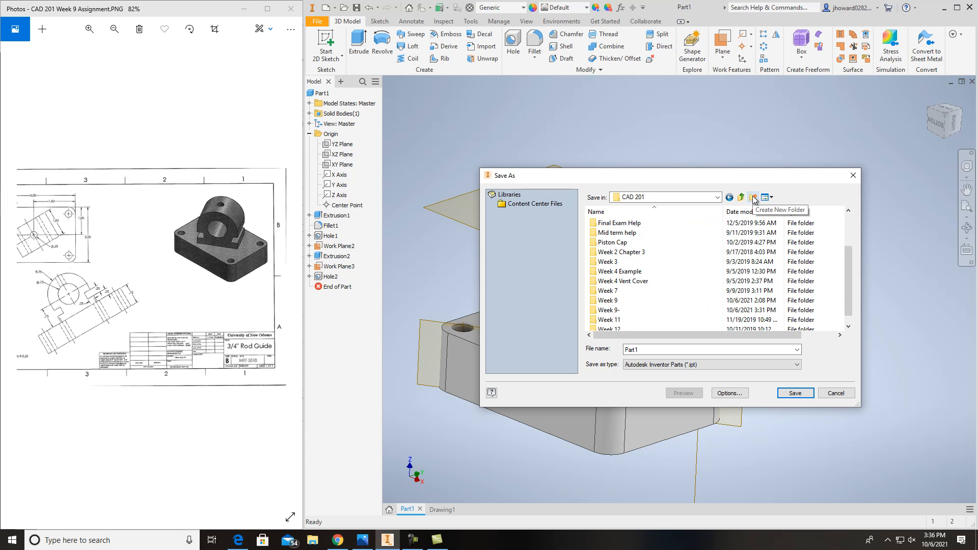
double_click(614, 303)
Step: Save the part in the Week 9 folder under the file name Week 9 Part
double_click(658, 350)
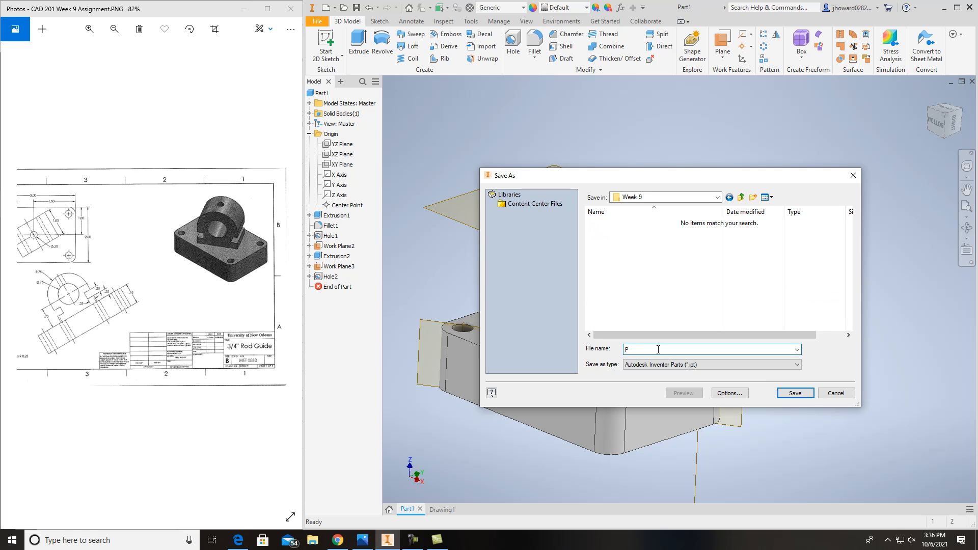
text(Week 9 Part)
click(794, 393)
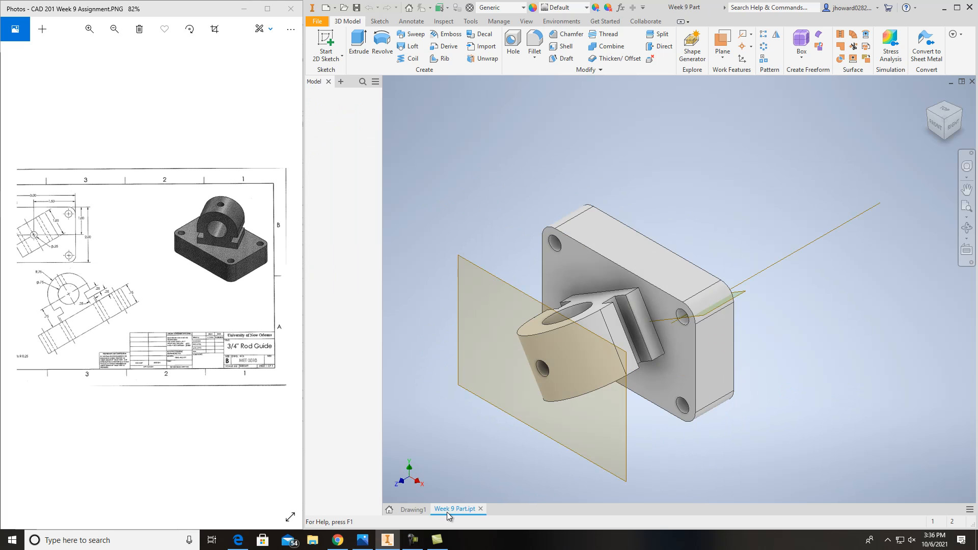
Step: Return to Drawing1, start a base view, and choose Week 9 Part from F:\CLASS MATERIAL\CAD 201\Week 9 as its model
click(413, 508)
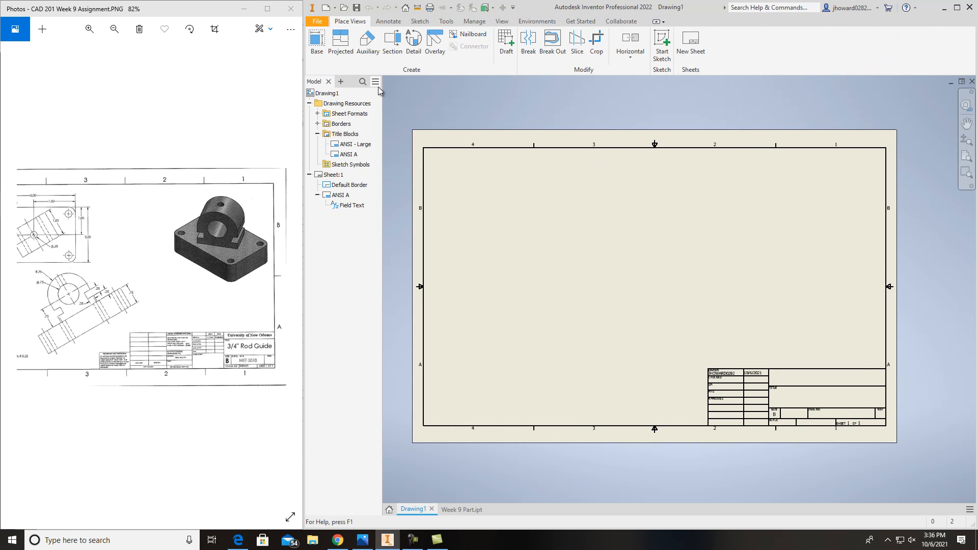
click(316, 44)
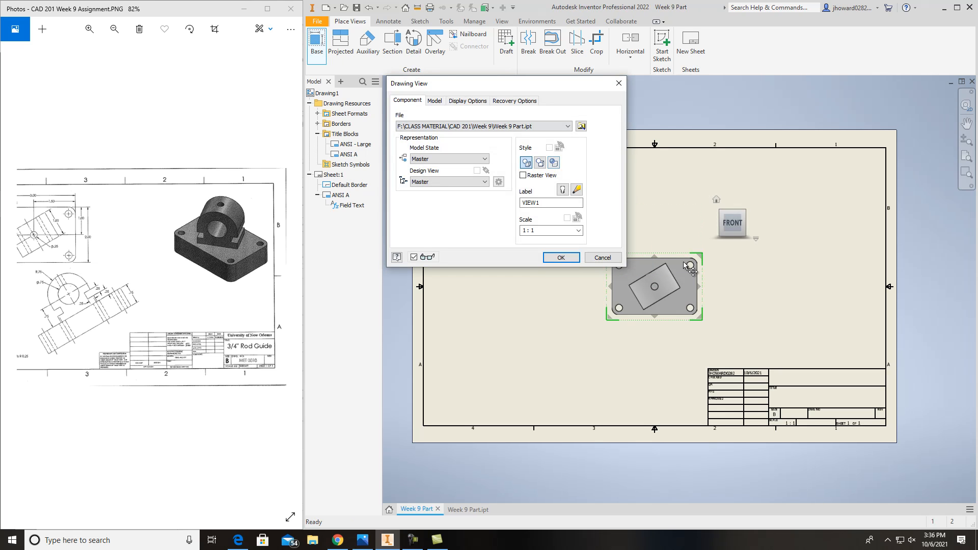
click(581, 126)
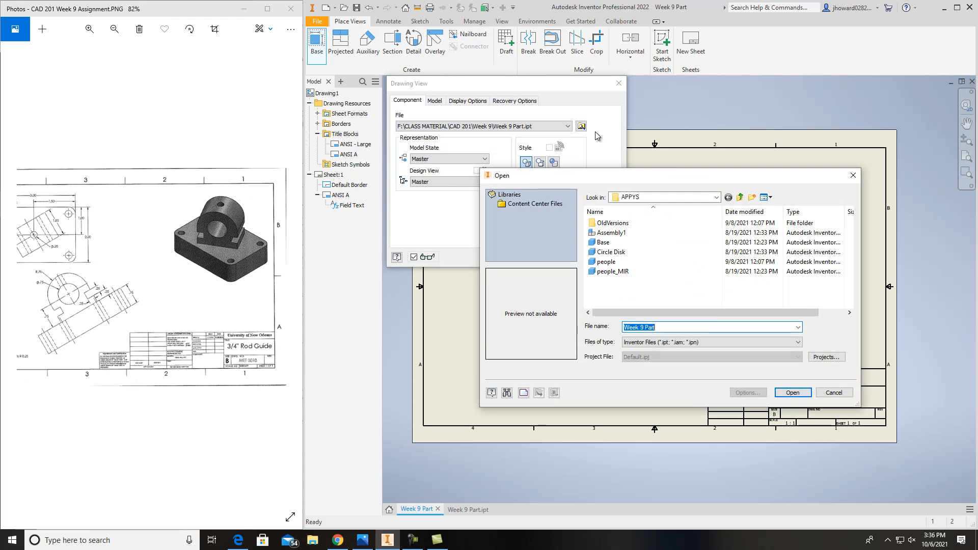
click(717, 197)
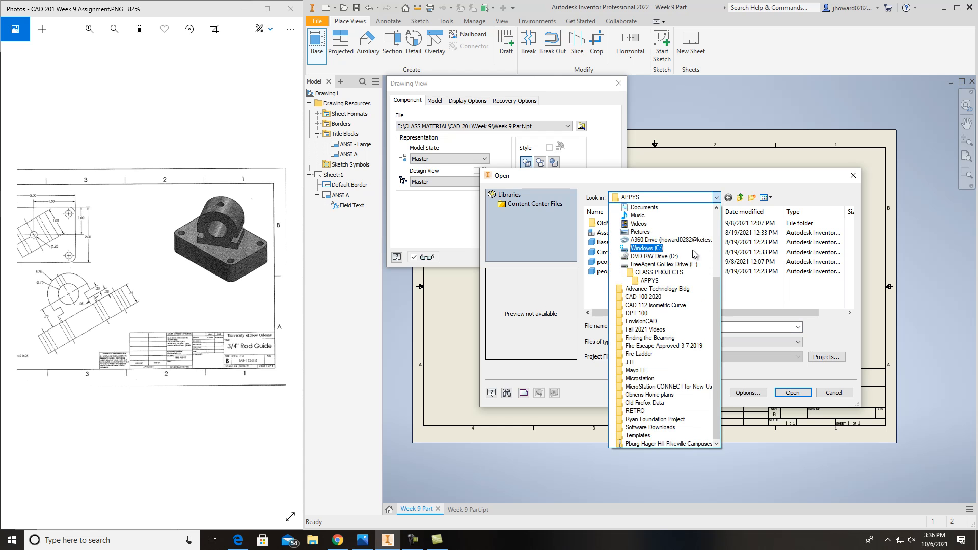
click(649, 261)
scroll(649, 262, down, 2)
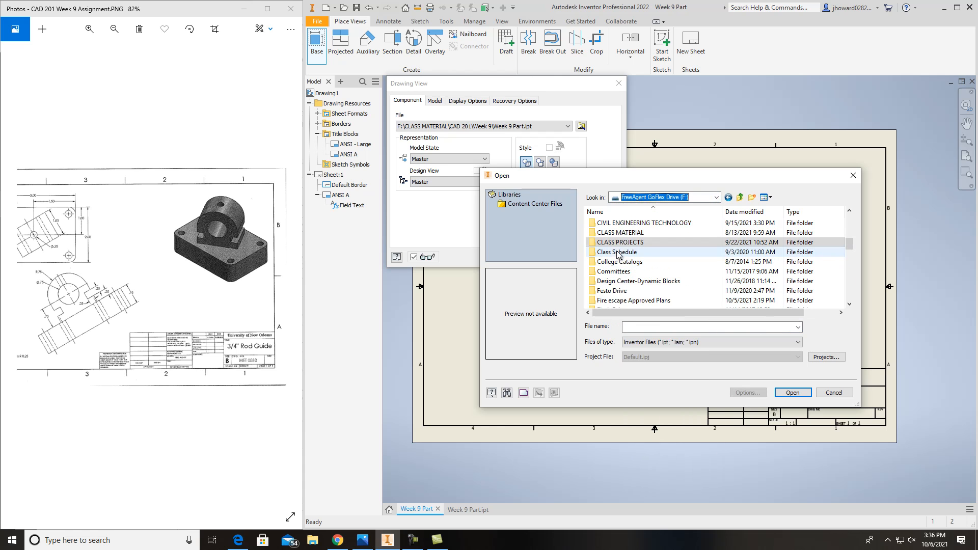
double_click(625, 233)
scroll(623, 281, down, 1)
double_click(618, 281)
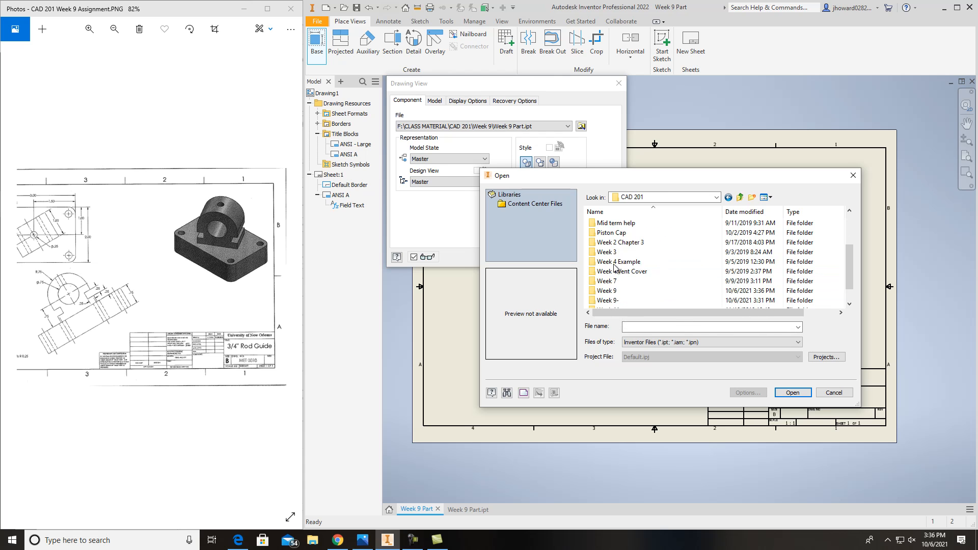
scroll(617, 279, down, 2)
double_click(616, 273)
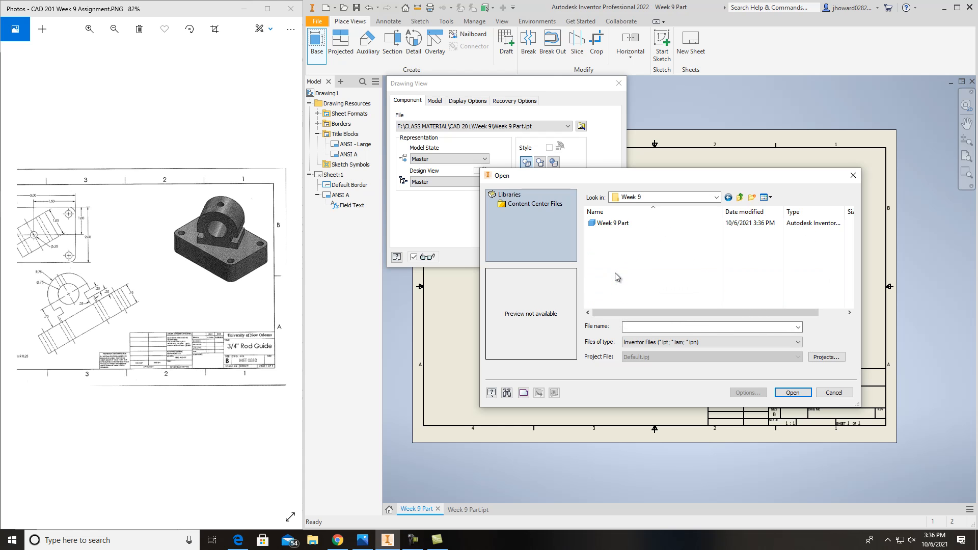
click(618, 225)
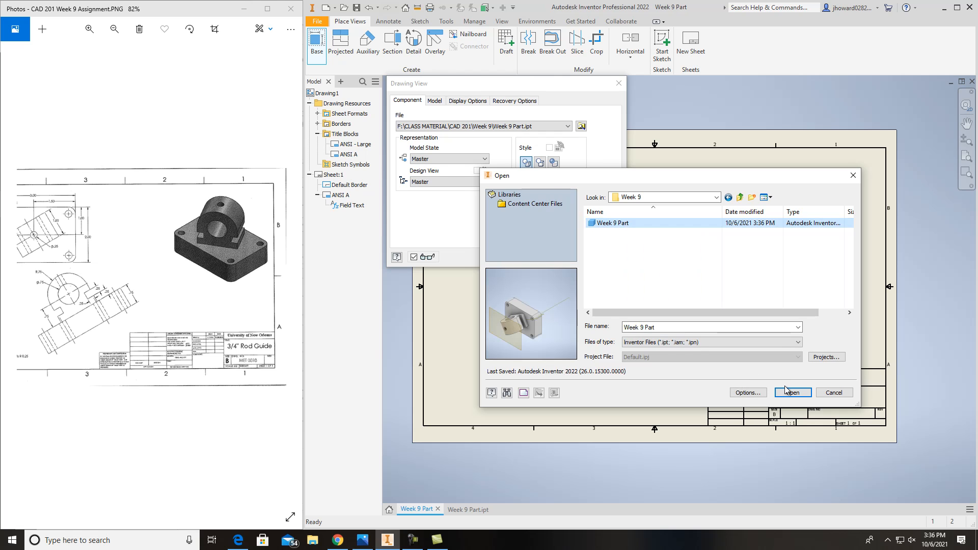
click(791, 392)
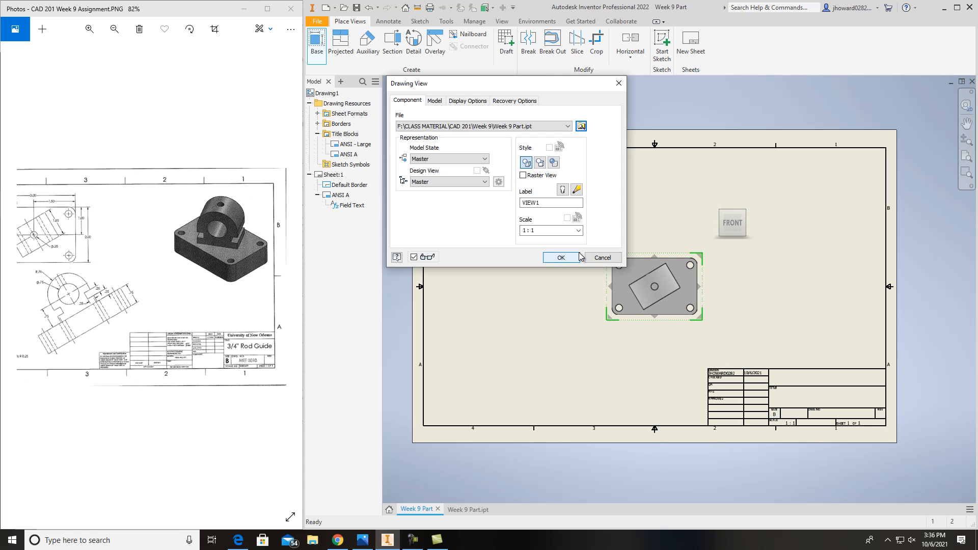
Step: Try a 1/2 scale for the base view, then set its scale back to 1:1
click(540, 202)
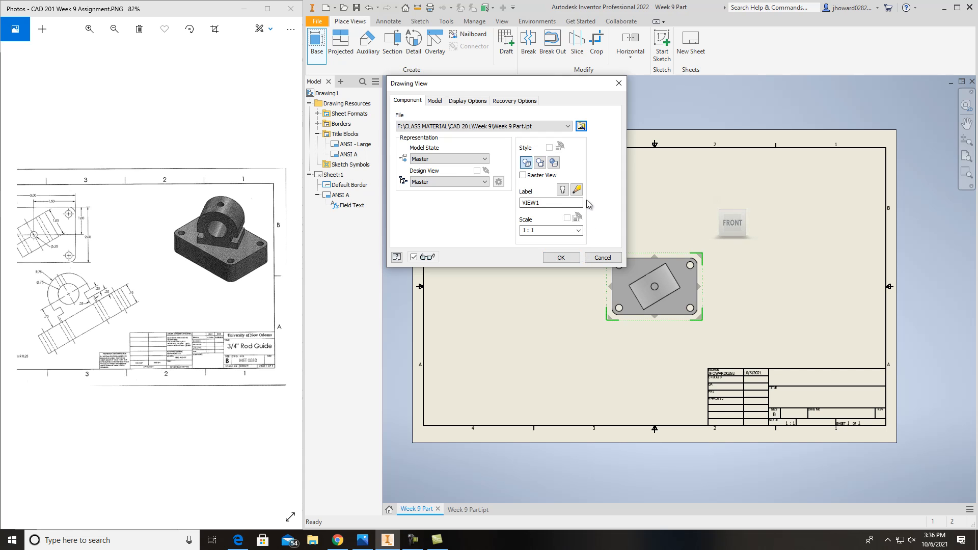
click(568, 232)
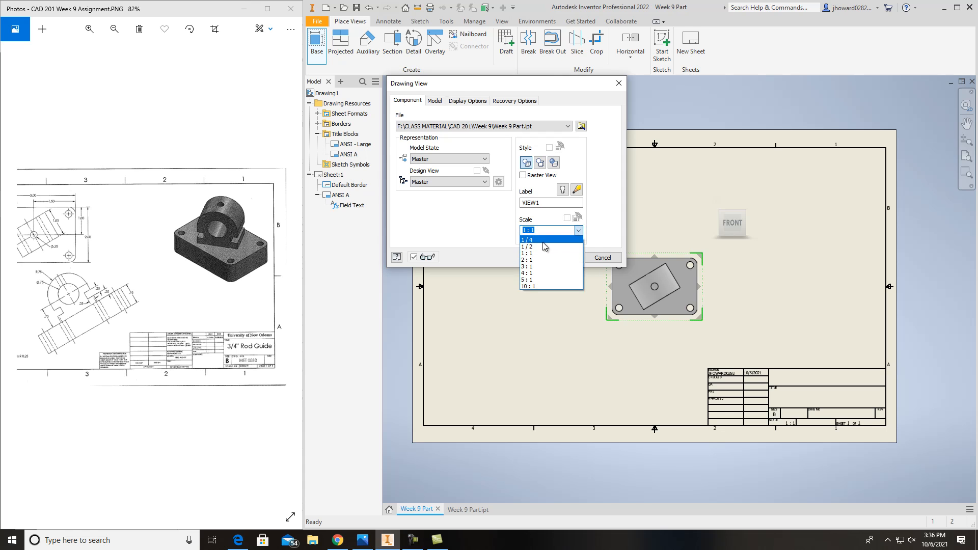
click(542, 247)
click(576, 232)
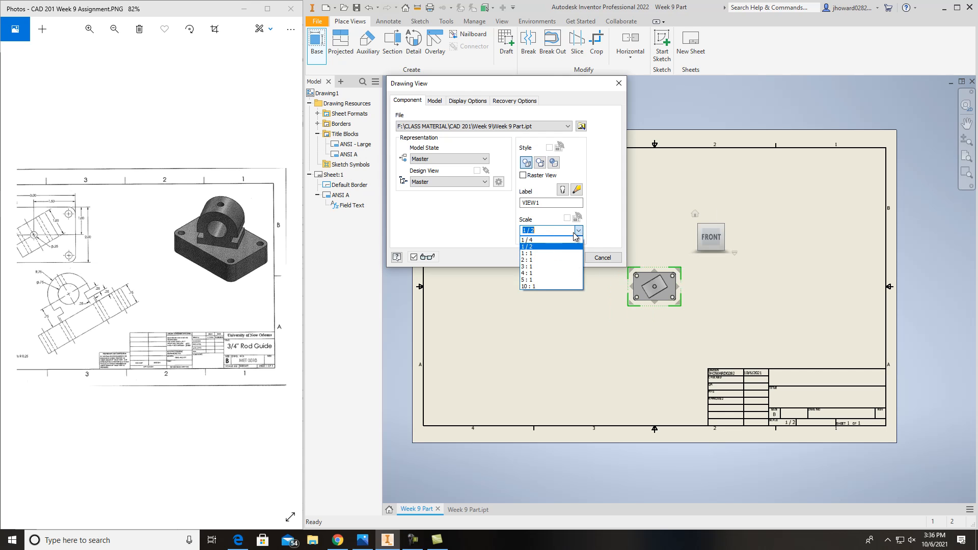
click(554, 253)
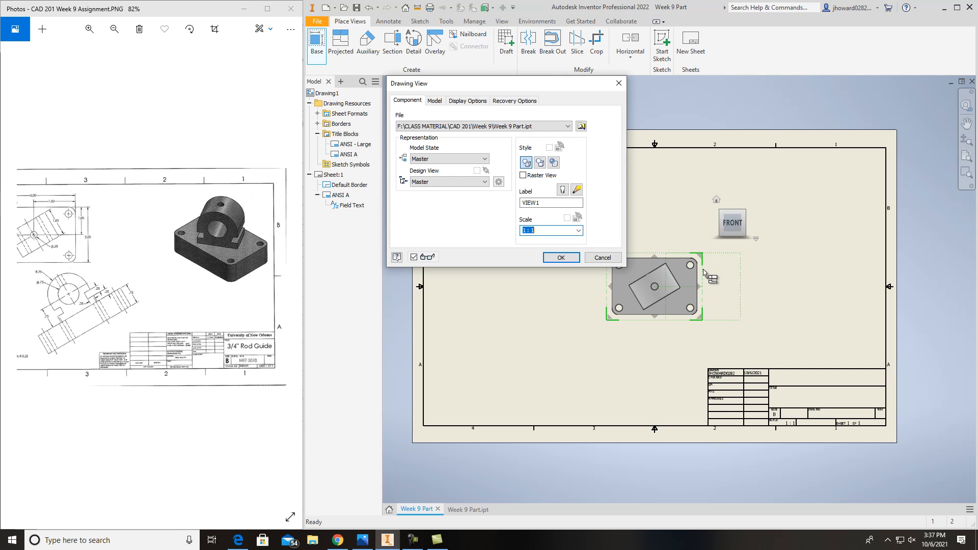
Step: Create the front base view and move it to the upper-left area of the sheet
click(560, 257)
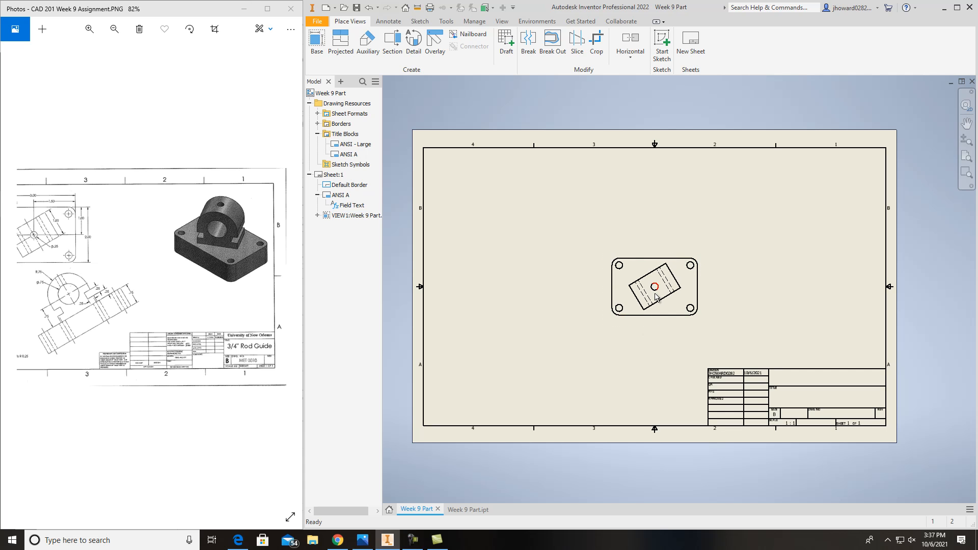
drag(670, 255, 588, 181)
click(579, 339)
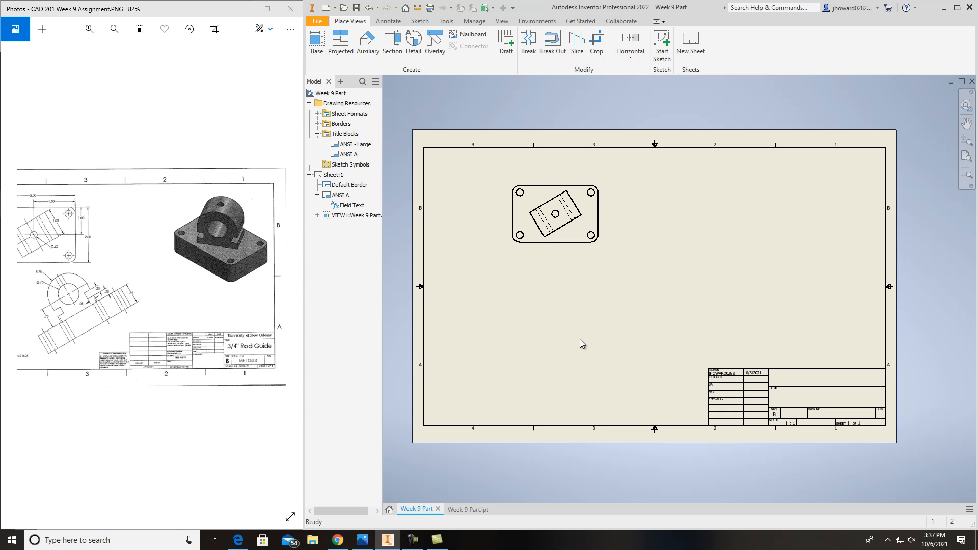
Step: Project an orthographic view straight down from the base view and create it below
click(340, 43)
click(527, 239)
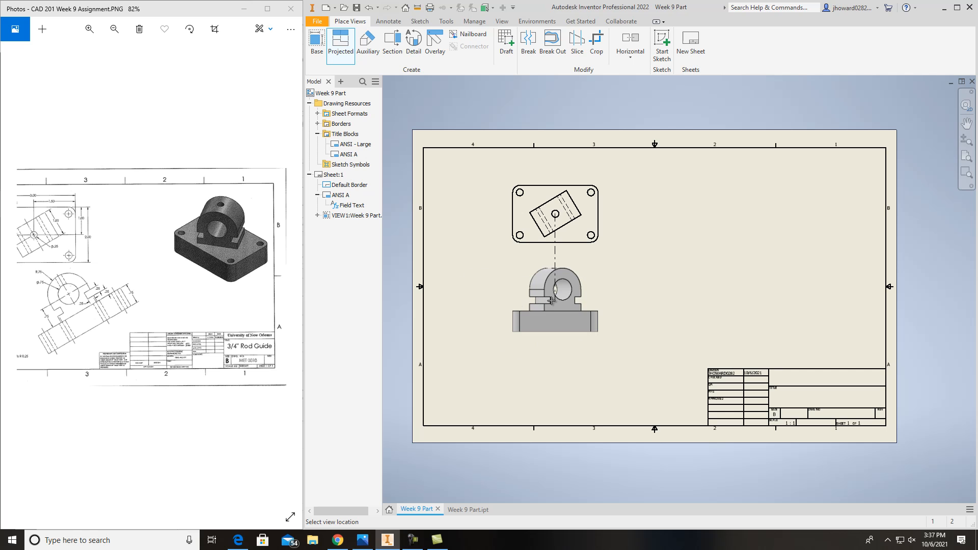
click(555, 305)
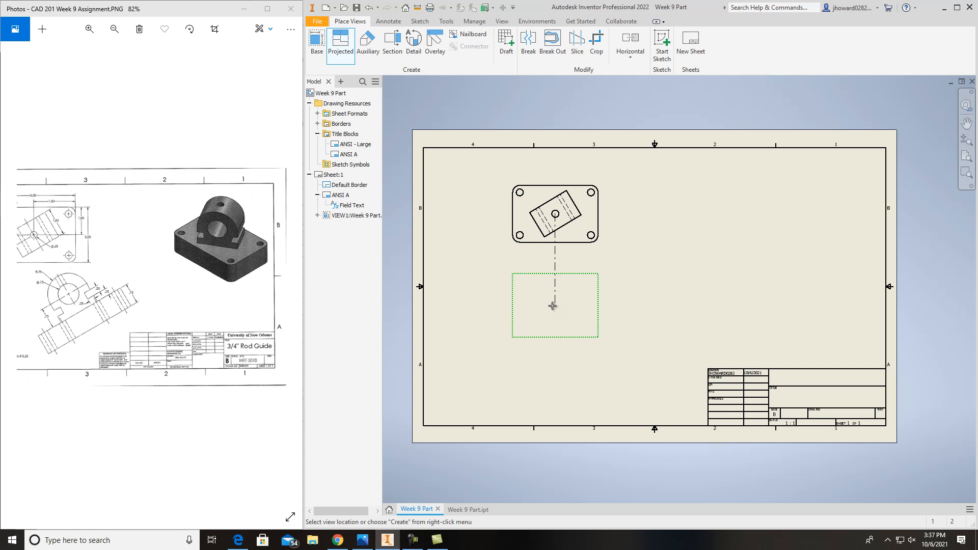
right_click(555, 305)
click(589, 306)
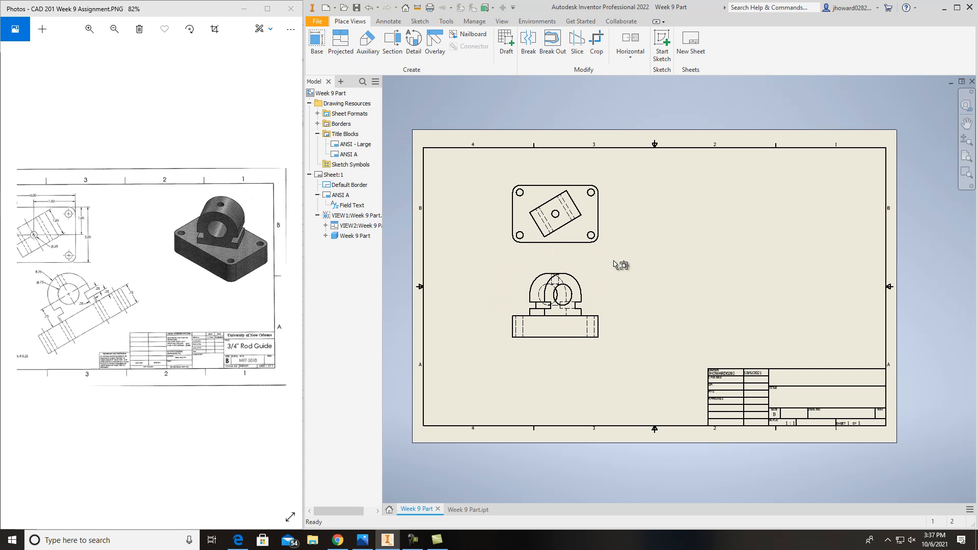
Step: Project a side view from the lower view and create it to the right, above the title block
click(341, 43)
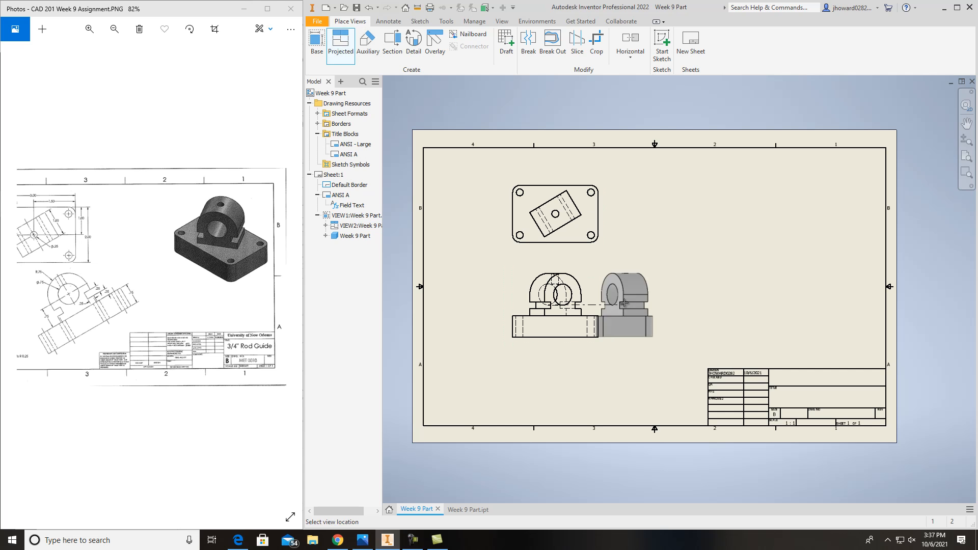
click(603, 300)
click(713, 304)
right_click(715, 305)
click(748, 308)
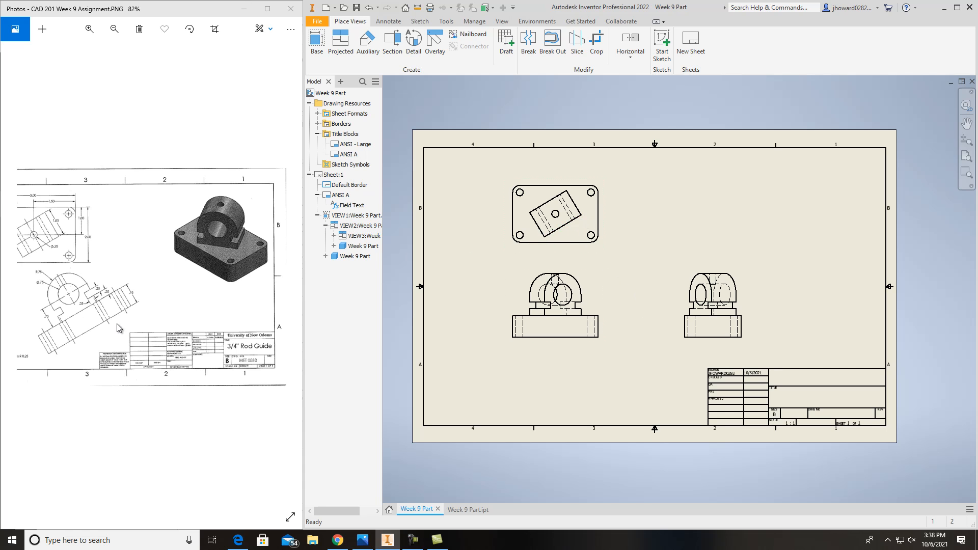
Step: Check the view layout in the assignment image, and delete both projected views from the sheet
scroll(121, 284, down, 1)
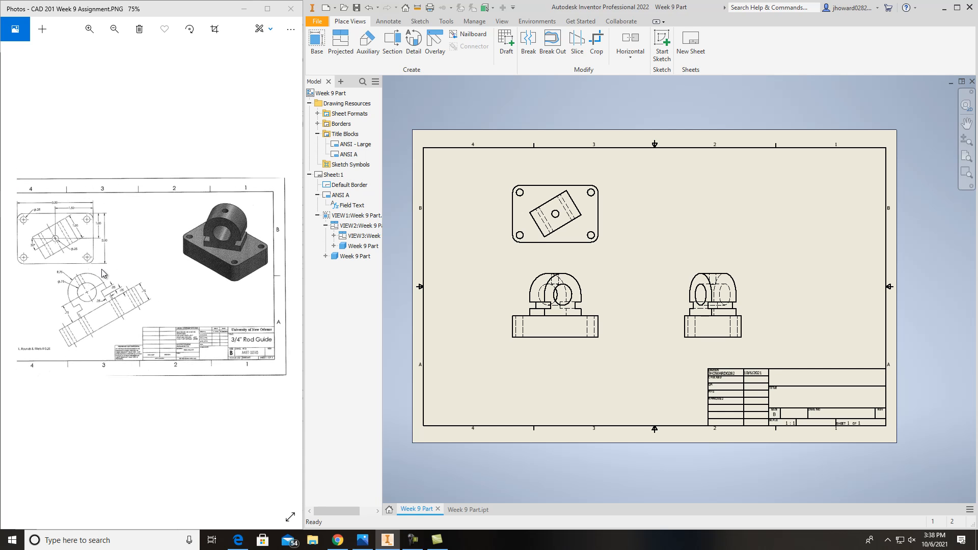
scroll(102, 273, down, 1)
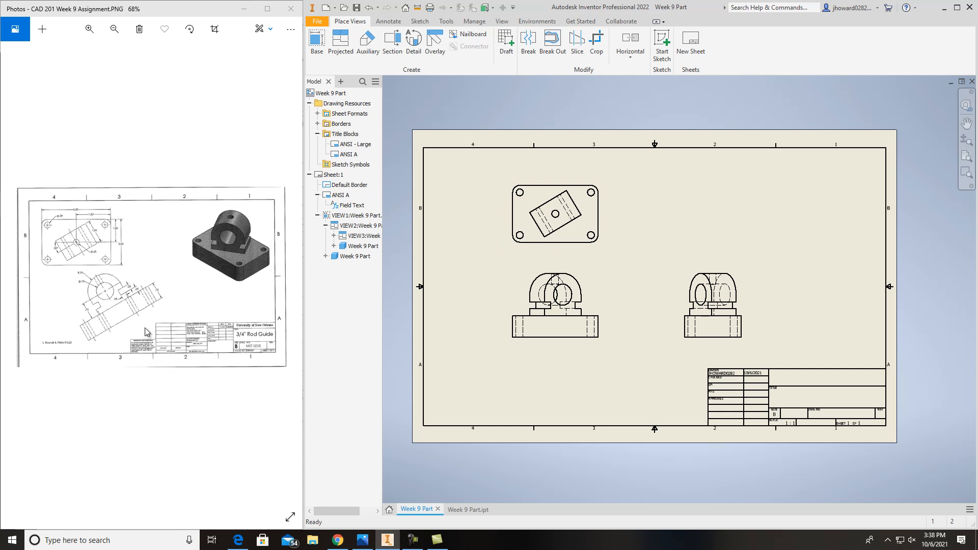
scroll(111, 332, up, 2)
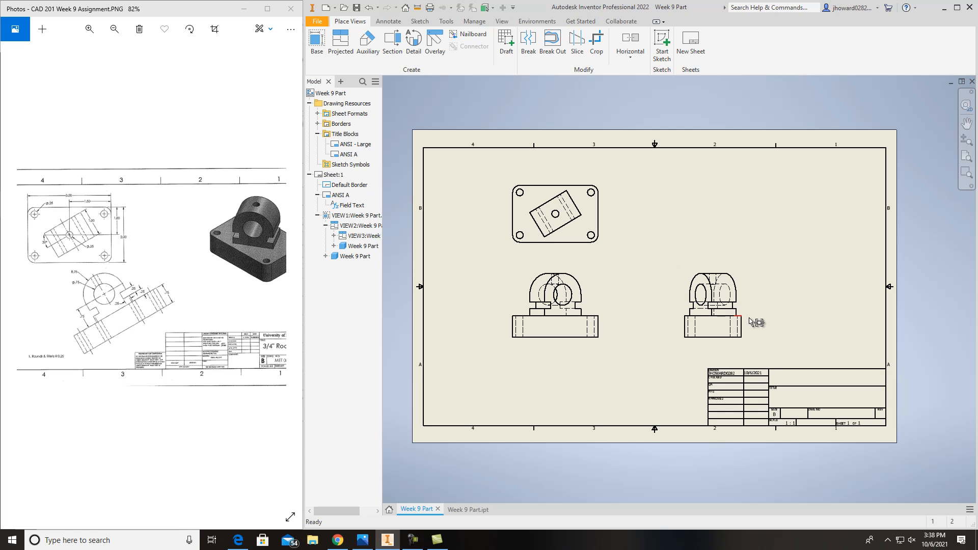
click(688, 298)
key(Delete)
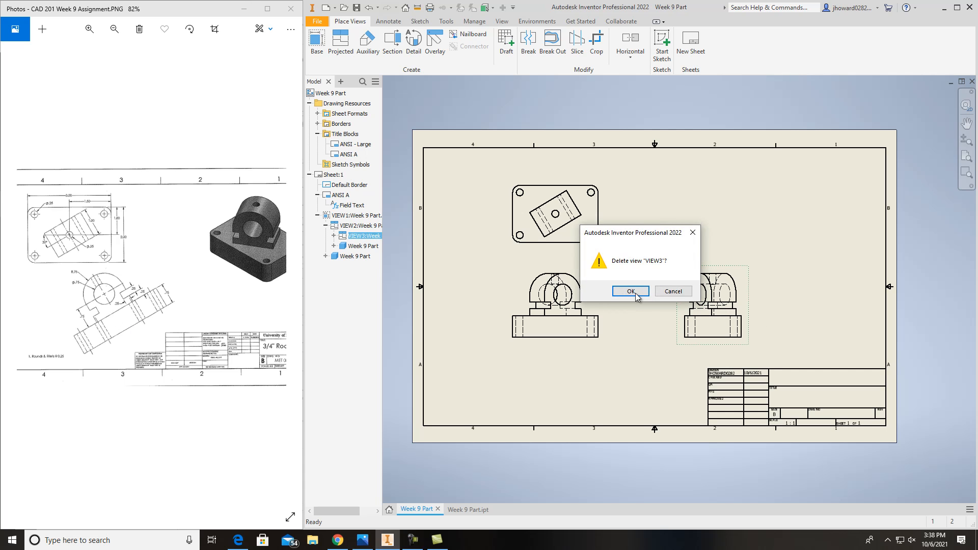
click(632, 292)
click(601, 308)
key(Delete)
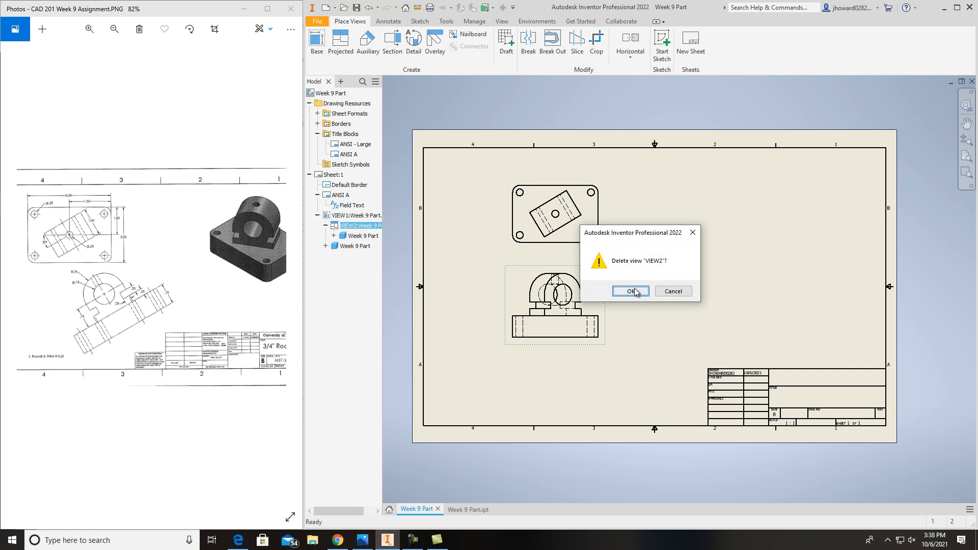
click(632, 292)
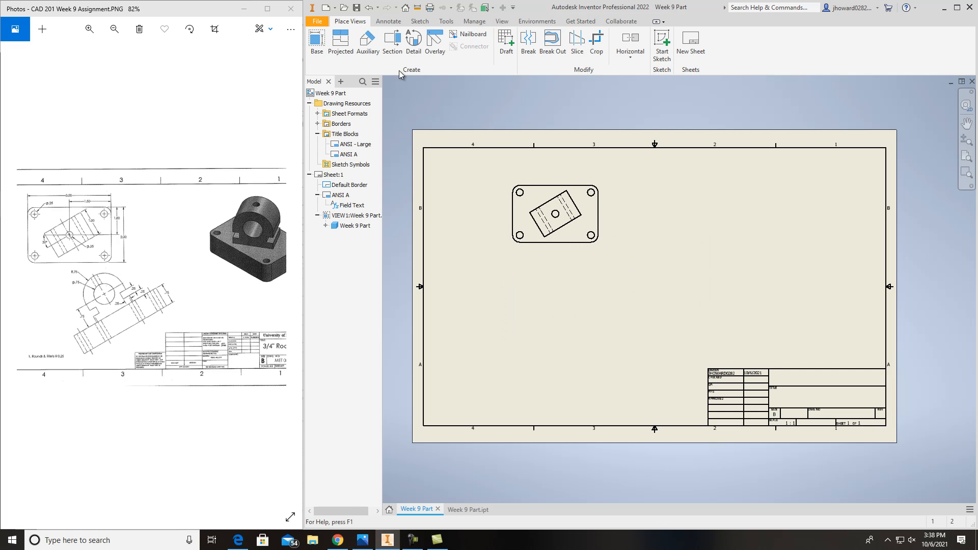
Step: Create a 1:1 auxiliary view from the slanted block's lower edge in the base view, placing it diagonally below
click(342, 49)
click(365, 51)
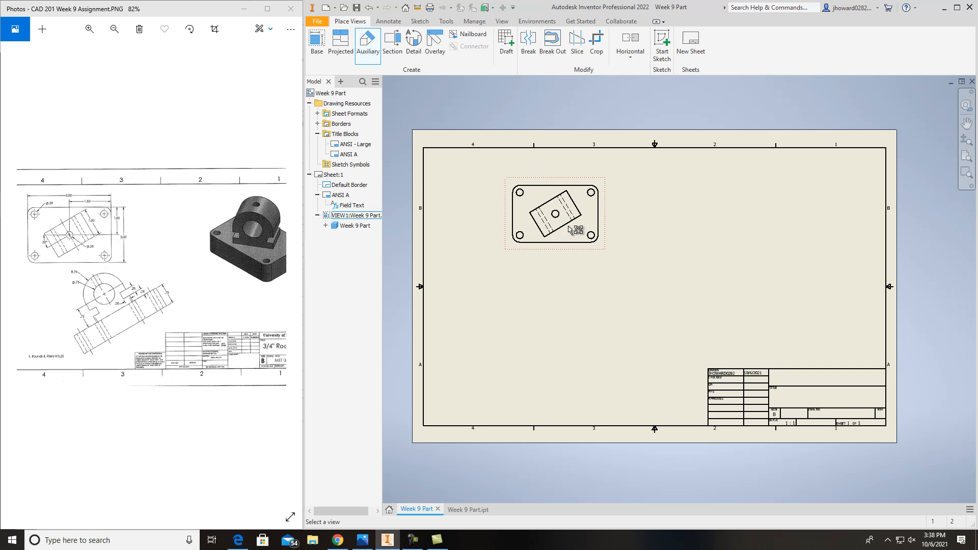
click(572, 243)
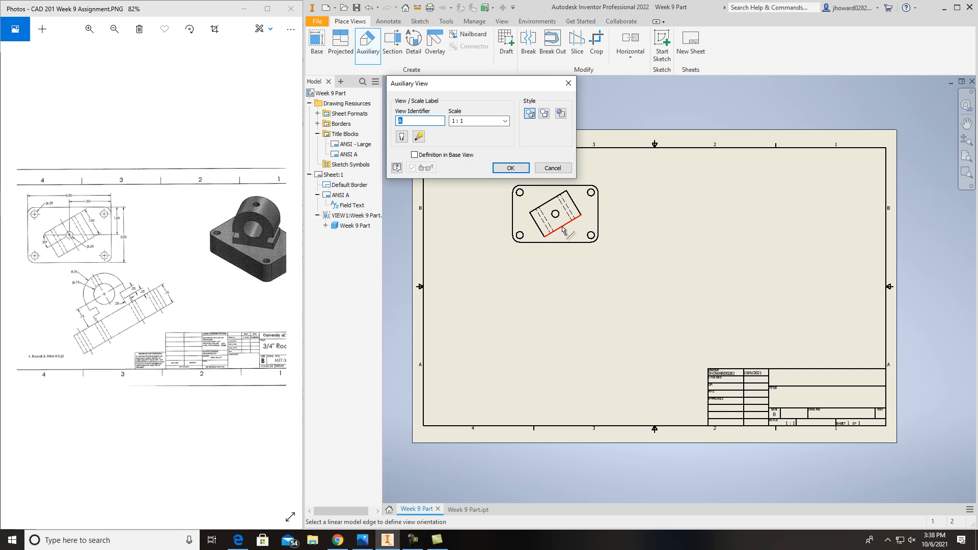
click(562, 229)
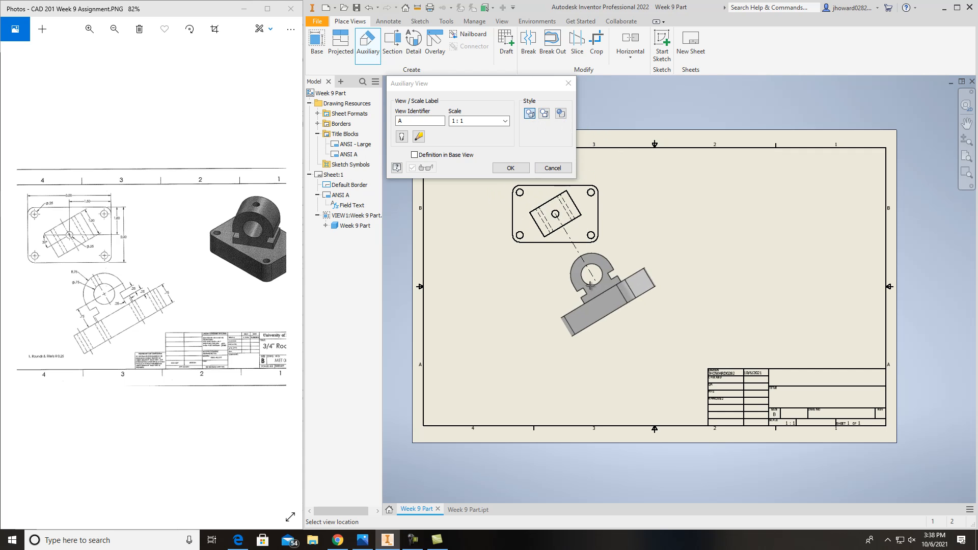
click(611, 303)
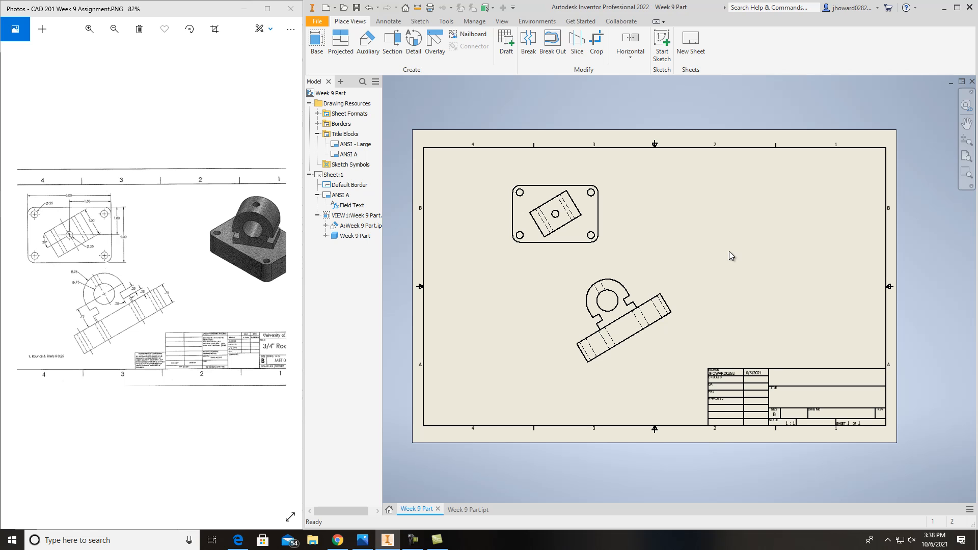
Step: Create a shaded isometric base view matching the assignment's orientation in the upper-right area of the sheet
click(316, 45)
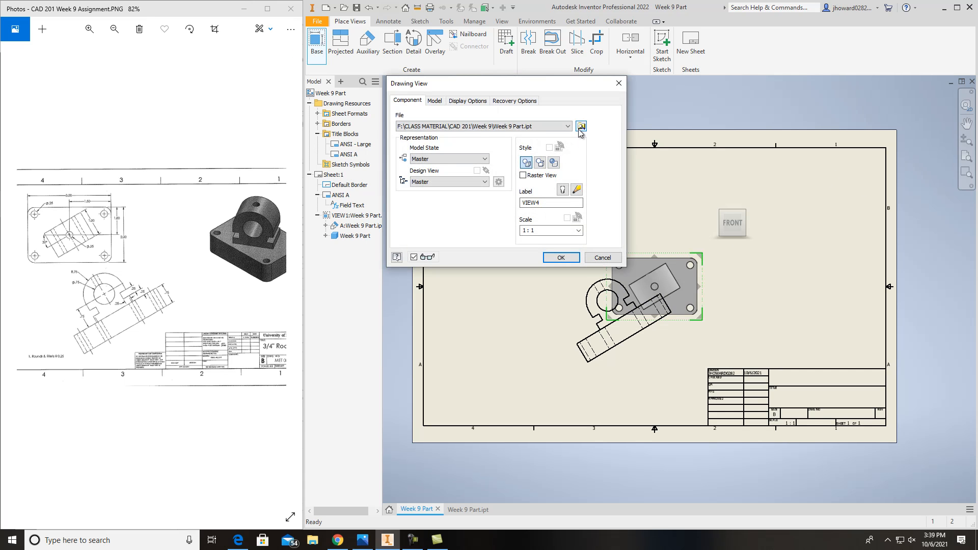
mouse_move(738, 234)
click(729, 228)
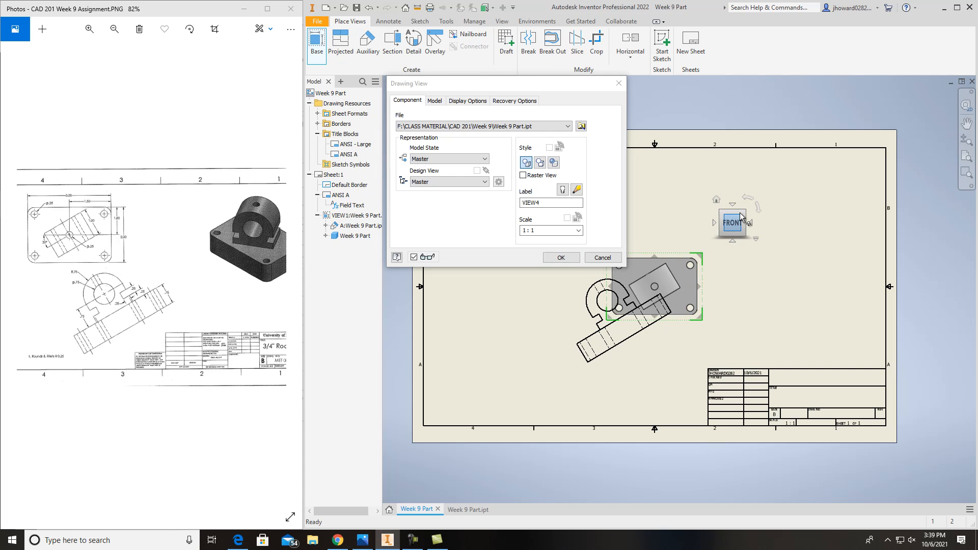
click(722, 235)
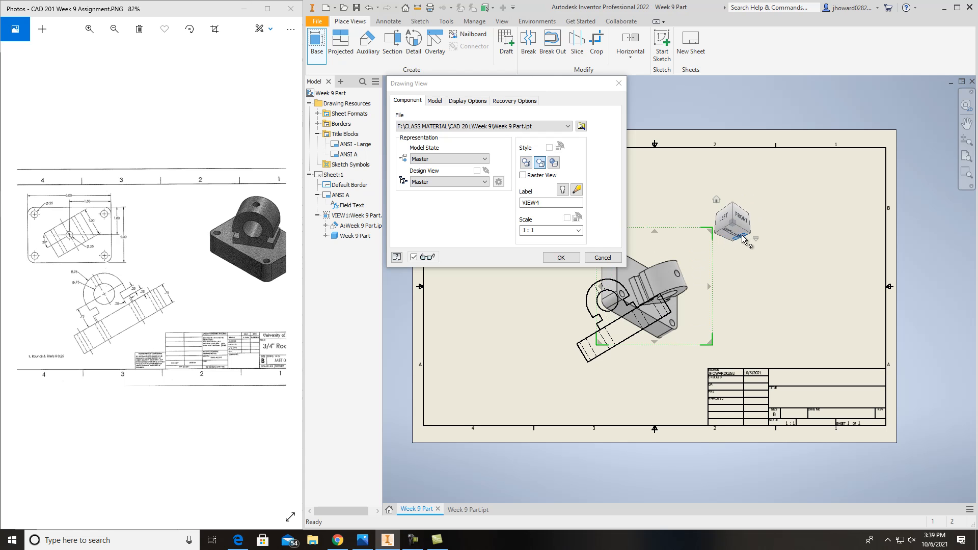
click(733, 236)
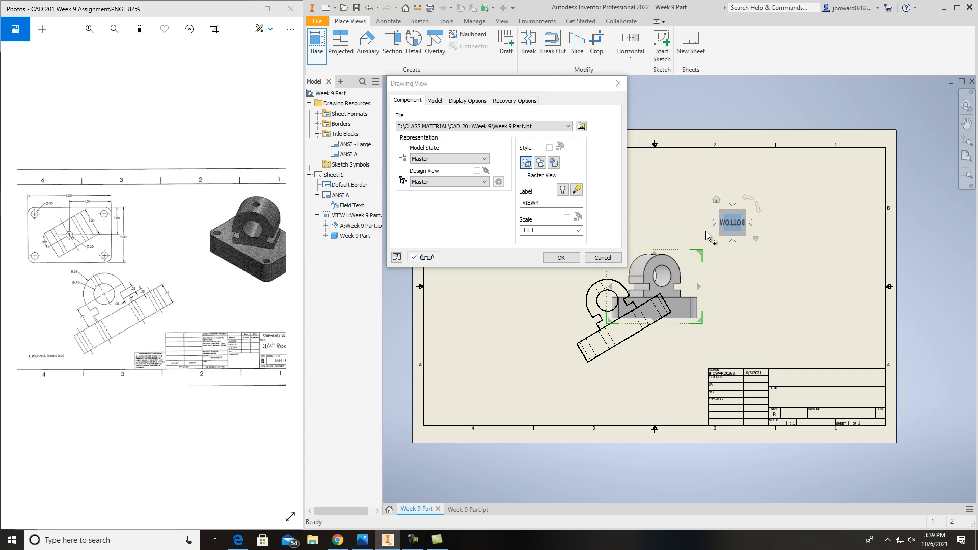
click(744, 211)
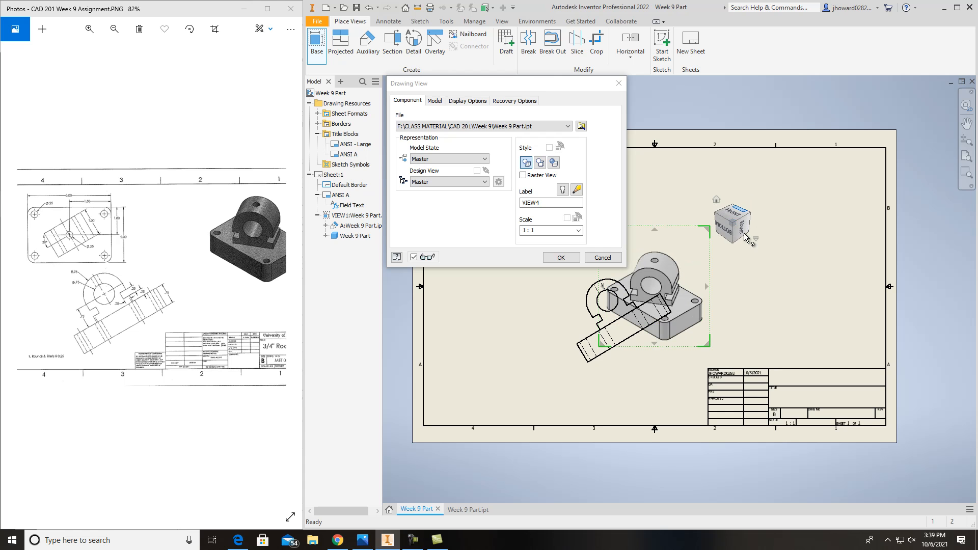
mouse_move(695, 250)
mouse_down()
mouse_move(831, 189)
mouse_move(856, 154)
mouse_up()
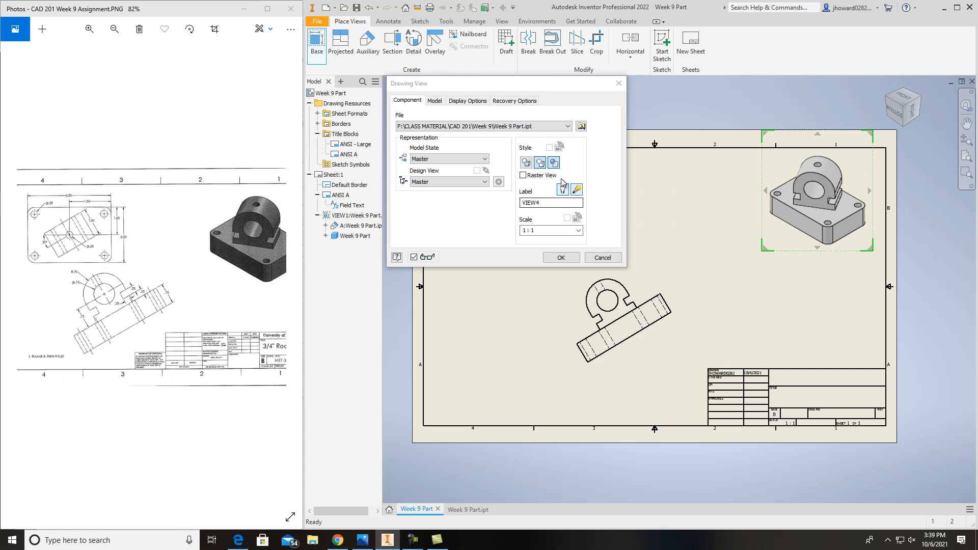
click(554, 163)
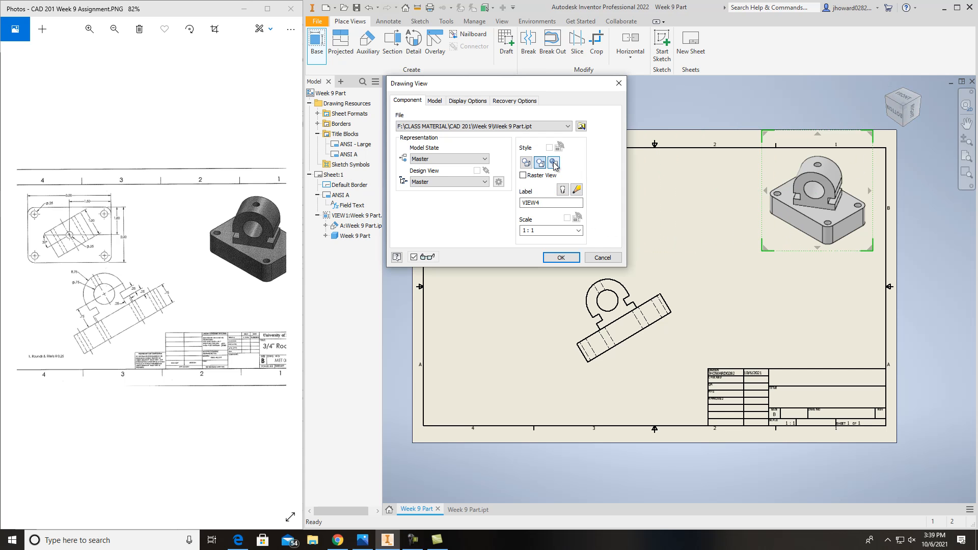
click(562, 258)
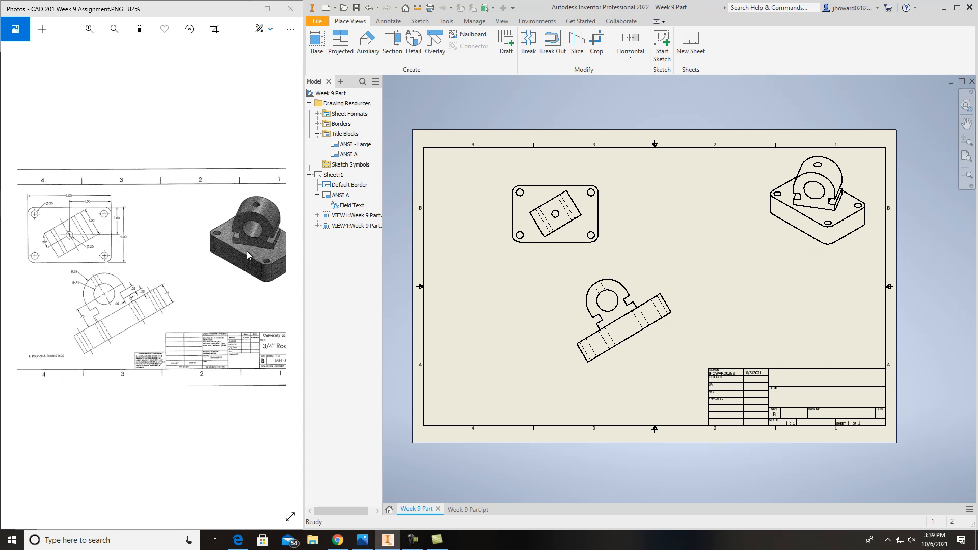
Step: Open the isometric view for editing, try a 1/2 scale, and set it back to 1:1
right_click(779, 249)
click(818, 225)
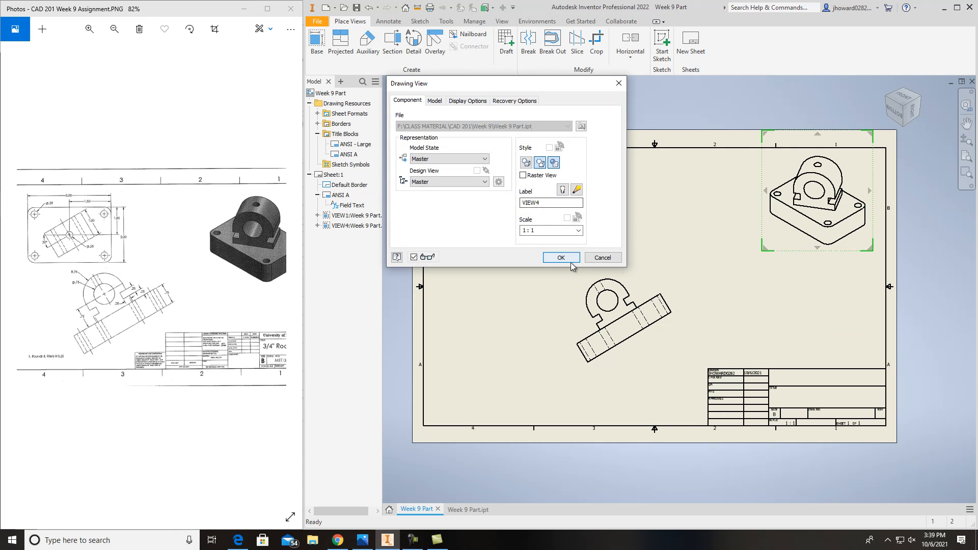
click(559, 231)
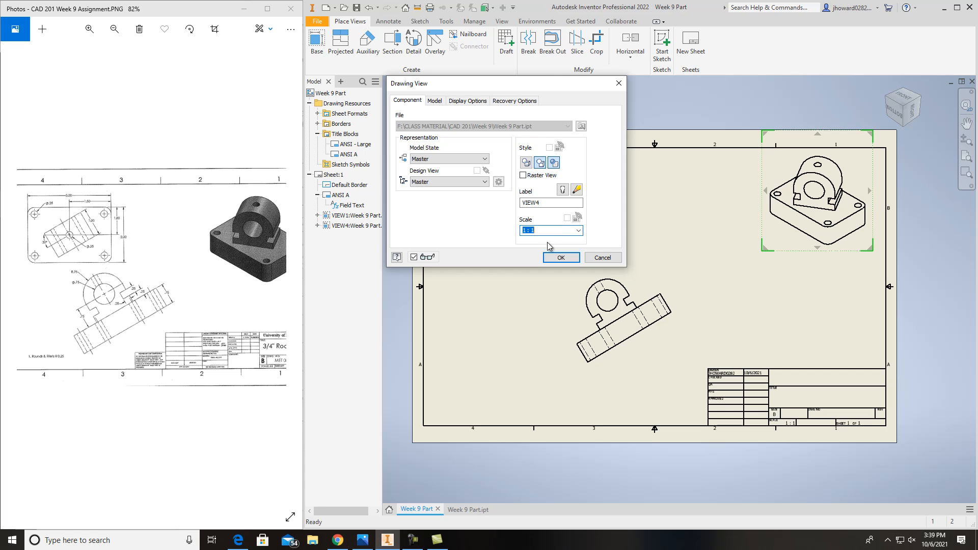
click(579, 231)
click(530, 253)
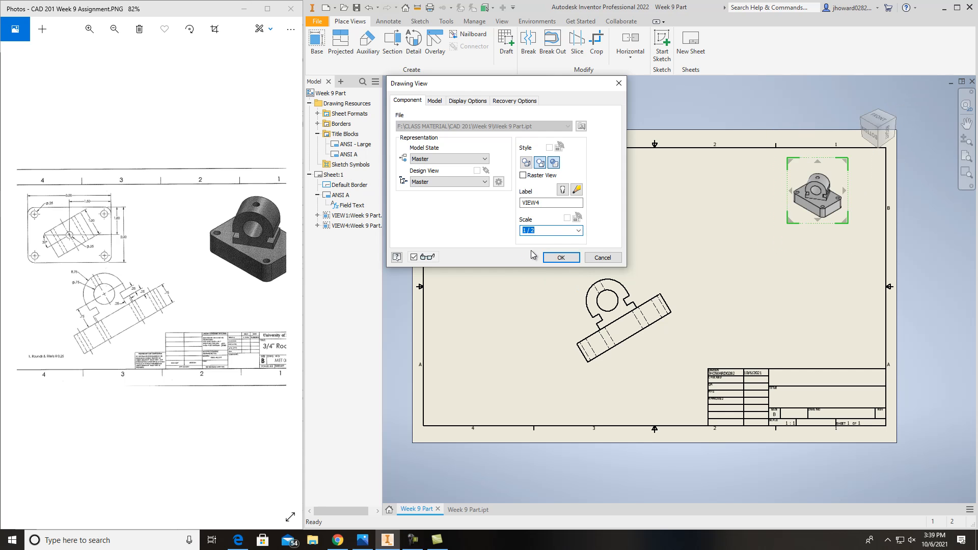
click(579, 231)
click(527, 252)
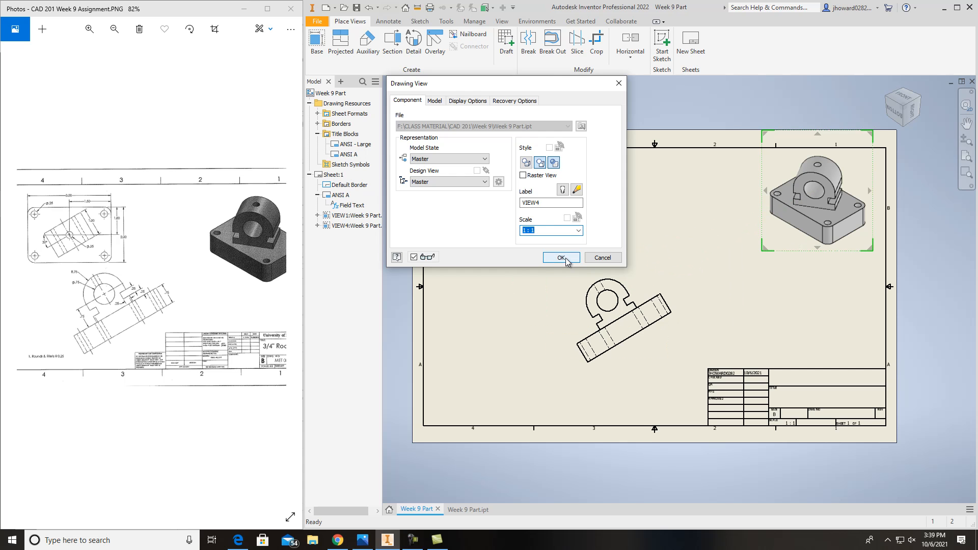
Step: Set the isometric view's label to ISOMETRIC VIEW and turn on the label's visibility
drag(541, 203, 515, 208)
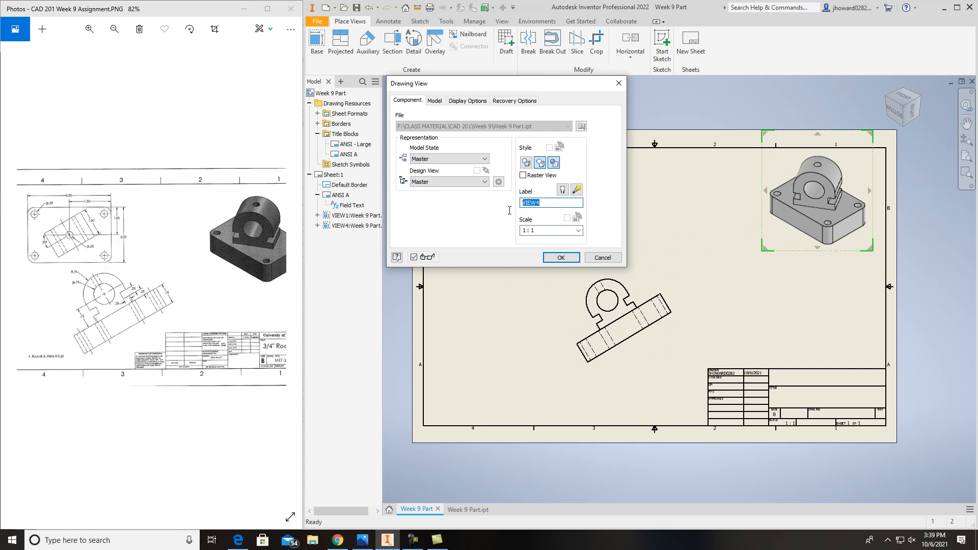
text(isoMETRIC VIEW)
click(552, 258)
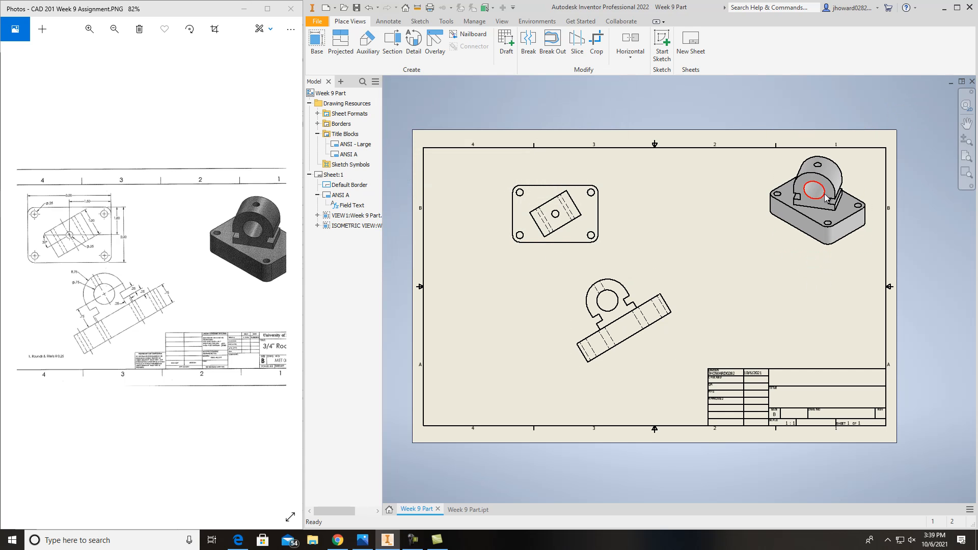
double_click(807, 251)
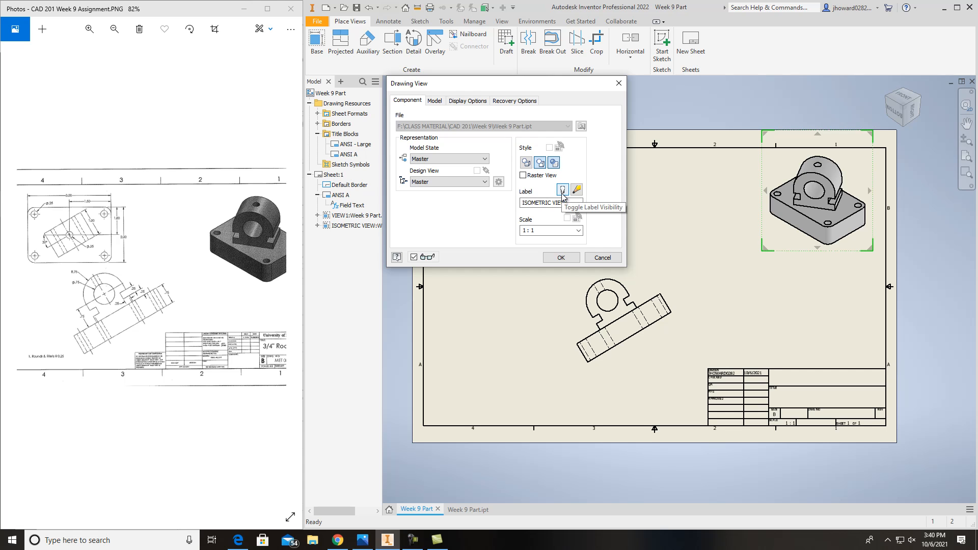
click(562, 191)
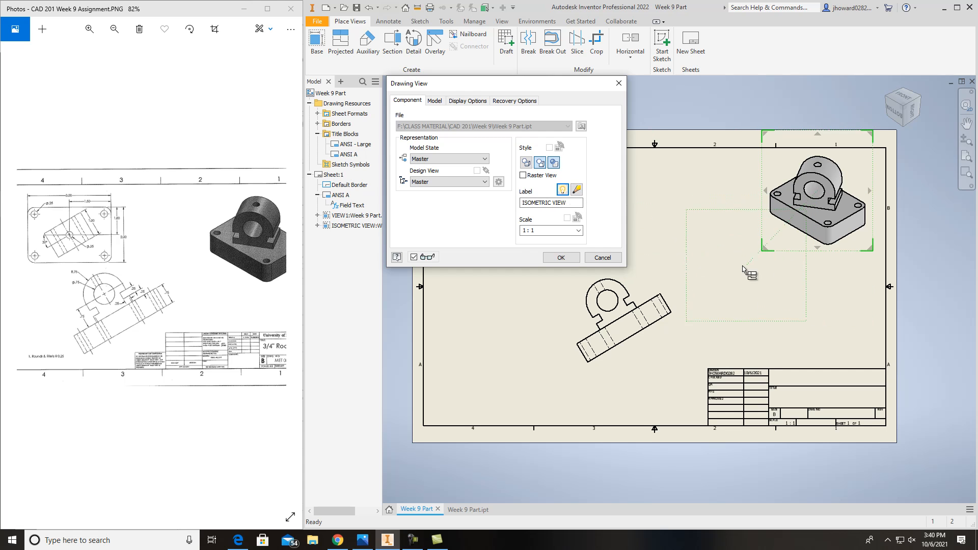
click(560, 258)
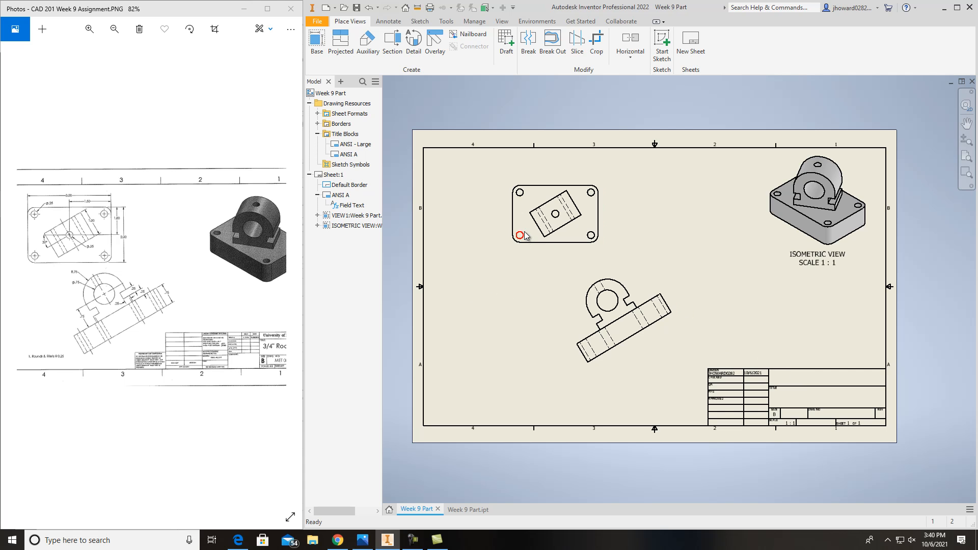
Step: Add center marks to the four corner holes and the central hole in the base view
scroll(562, 227, up, 5)
scroll(561, 227, down, 6)
middle_drag(559, 227, 579, 229)
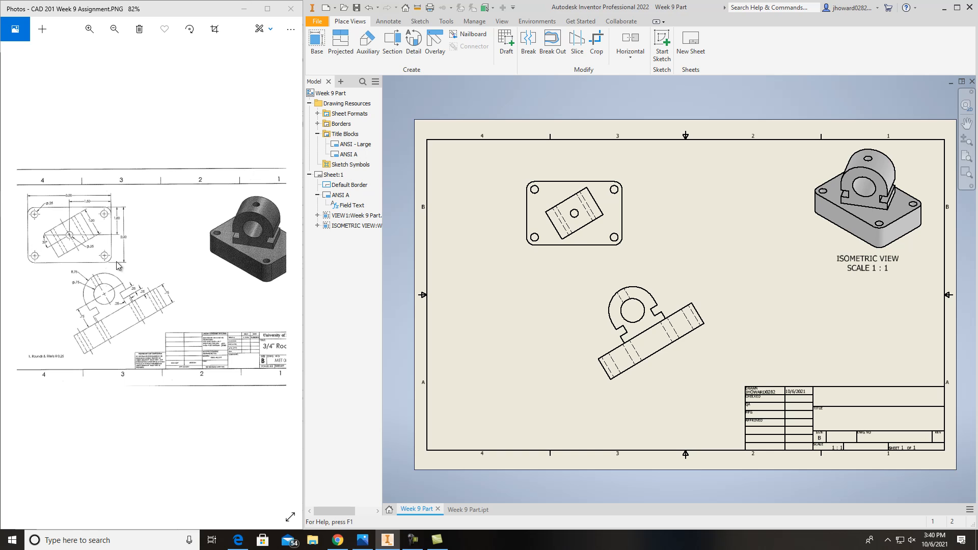
click(386, 23)
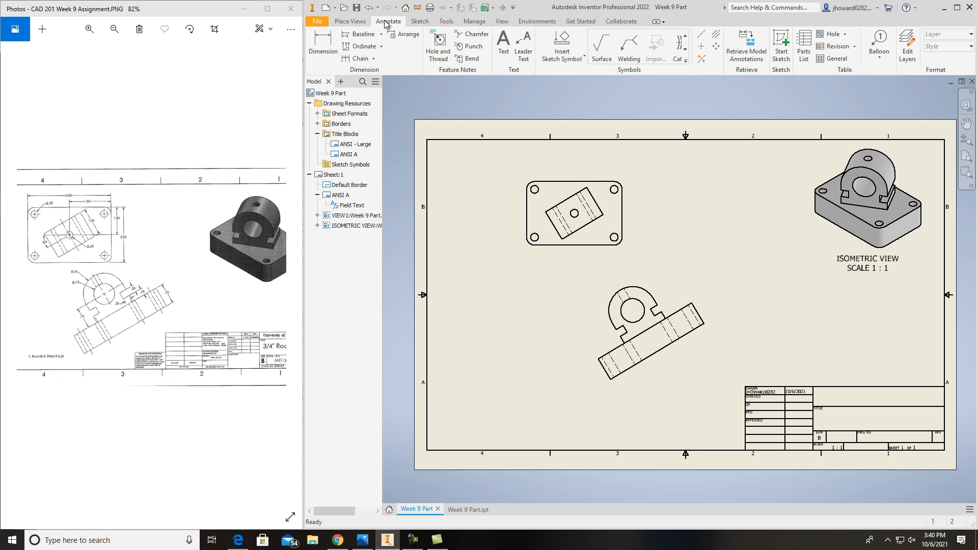
click(701, 46)
click(614, 189)
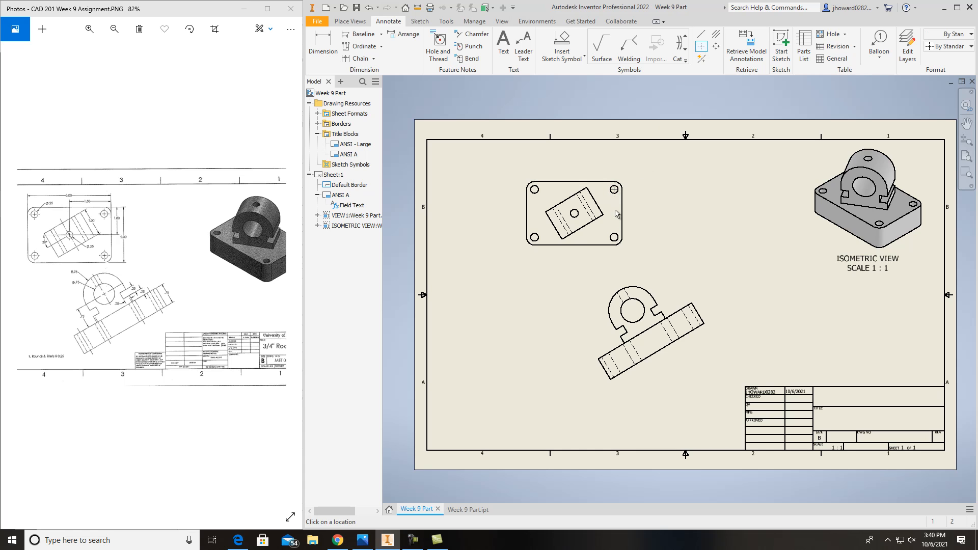
click(613, 237)
click(534, 237)
click(534, 189)
click(574, 213)
Step: Add centerline bisectors between the four pairs of hidden hole edges along the base plate in the auxiliary view
click(716, 37)
scroll(692, 330, up, 3)
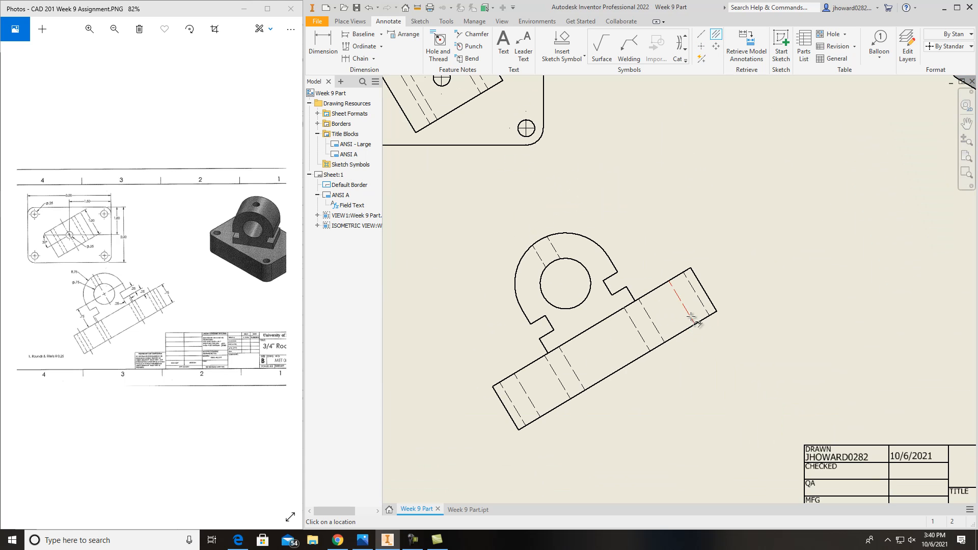
click(698, 312)
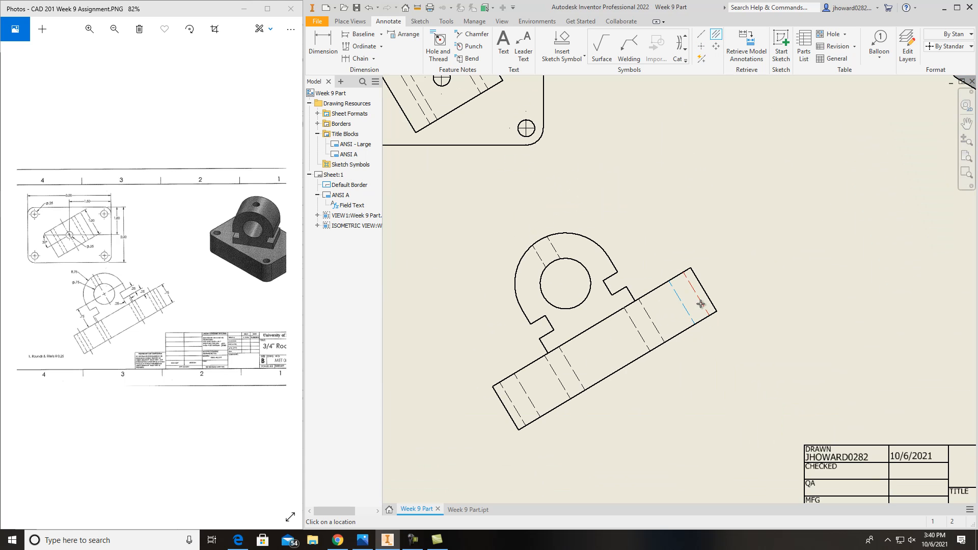
click(643, 342)
click(662, 338)
click(561, 382)
click(578, 380)
click(530, 394)
click(511, 404)
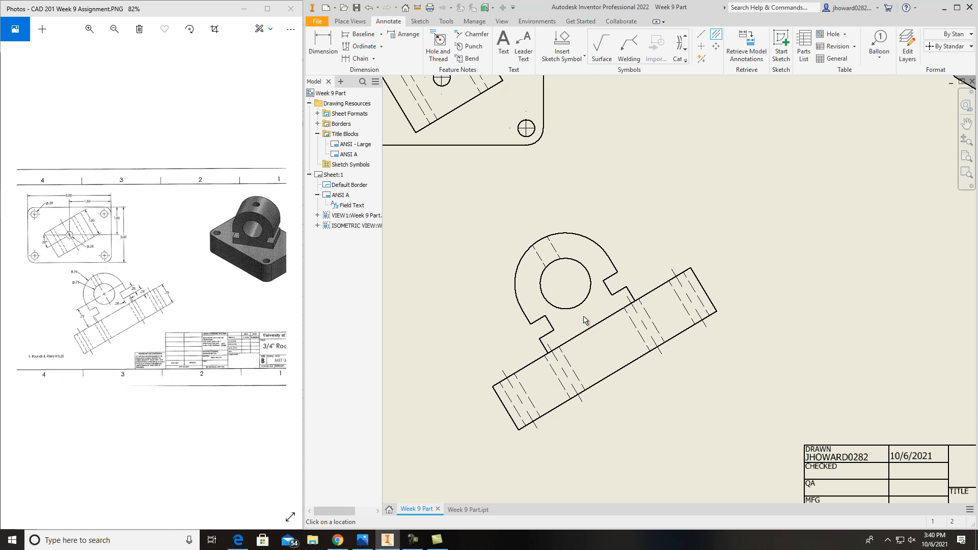
Step: Add a centerline bisector through the small hole atop the rounded boss and a center mark on its bore in the auxiliary view
click(539, 254)
click(554, 250)
click(702, 47)
click(590, 285)
scroll(619, 363, down, 5)
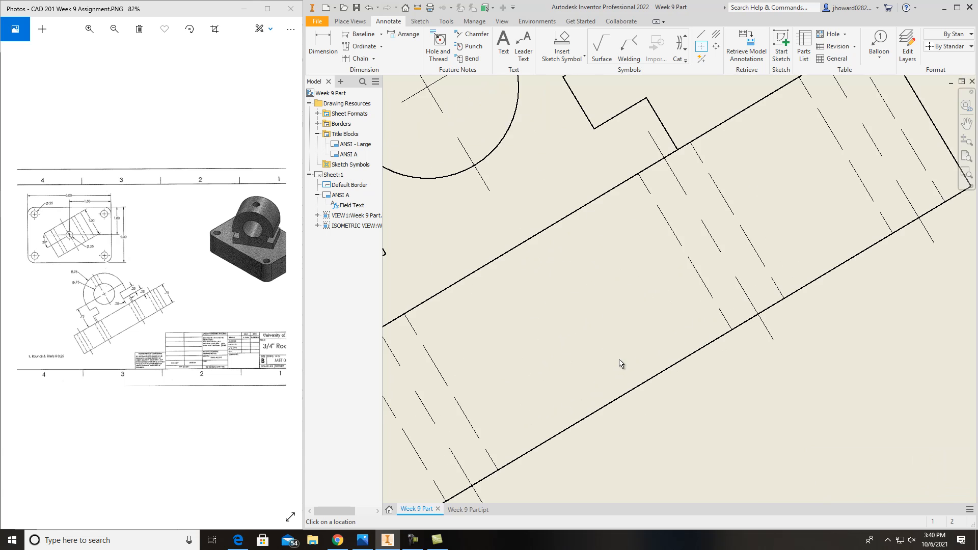
Step: Add a centerline bisector along the bore axis through the middle of the slanted block in the base view
scroll(619, 363, up, 5)
scroll(548, 246, up, 3)
middle_drag(548, 246, 571, 278)
click(715, 34)
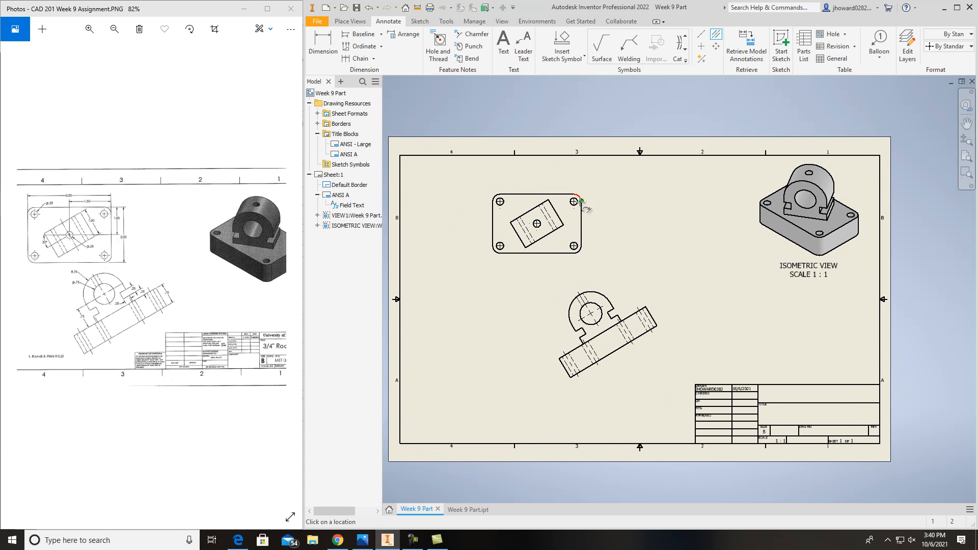
scroll(579, 201, down, 2)
click(536, 219)
click(463, 263)
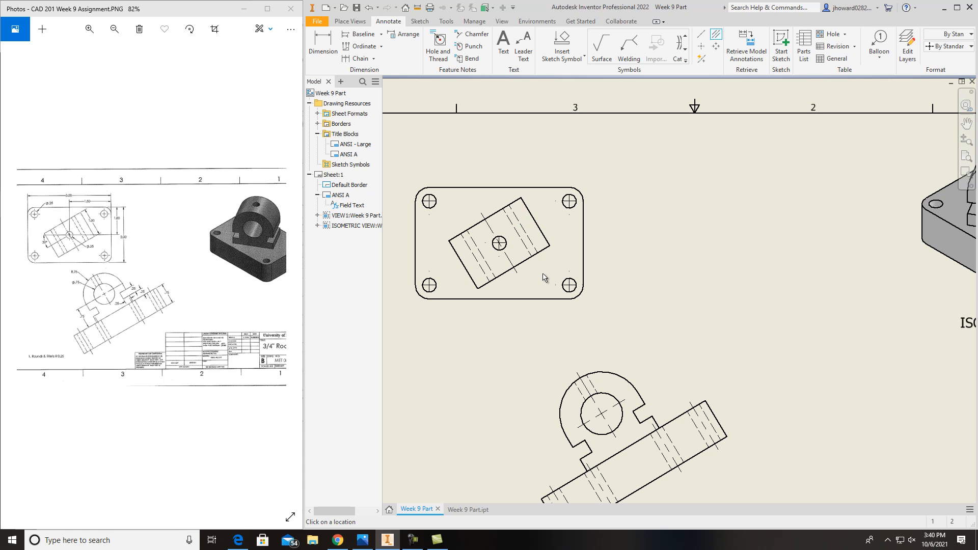
scroll(543, 277, down, 1)
scroll(543, 277, up, 3)
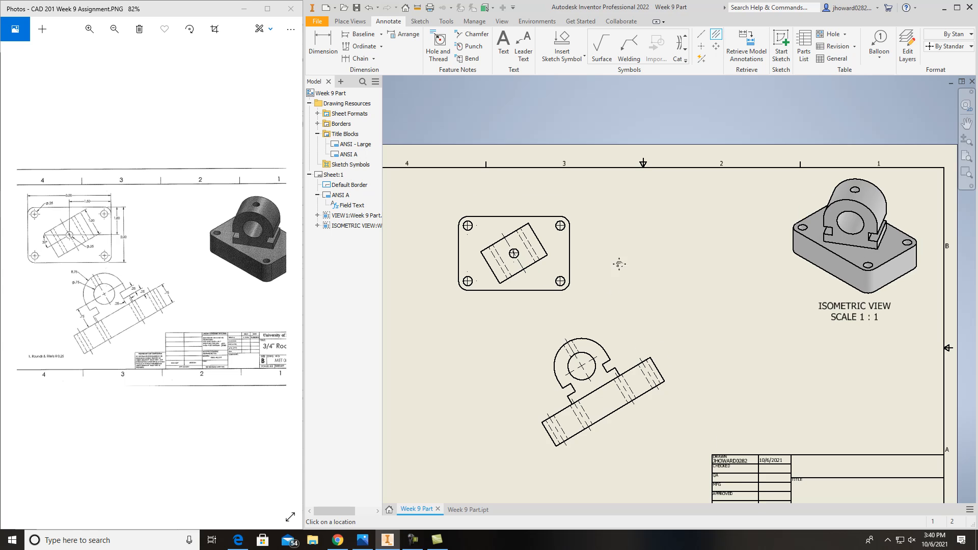
middle_drag(610, 270, 617, 247)
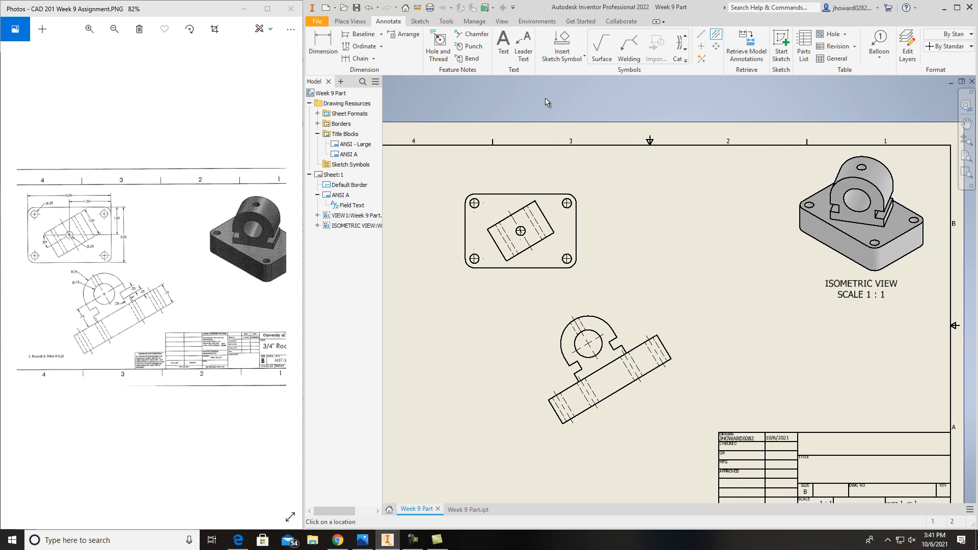
Step: Dimension the vertical distance from the plate's upper edge to the central hole in the base view, beside the plate's right side
click(322, 45)
scroll(537, 194, up, 3)
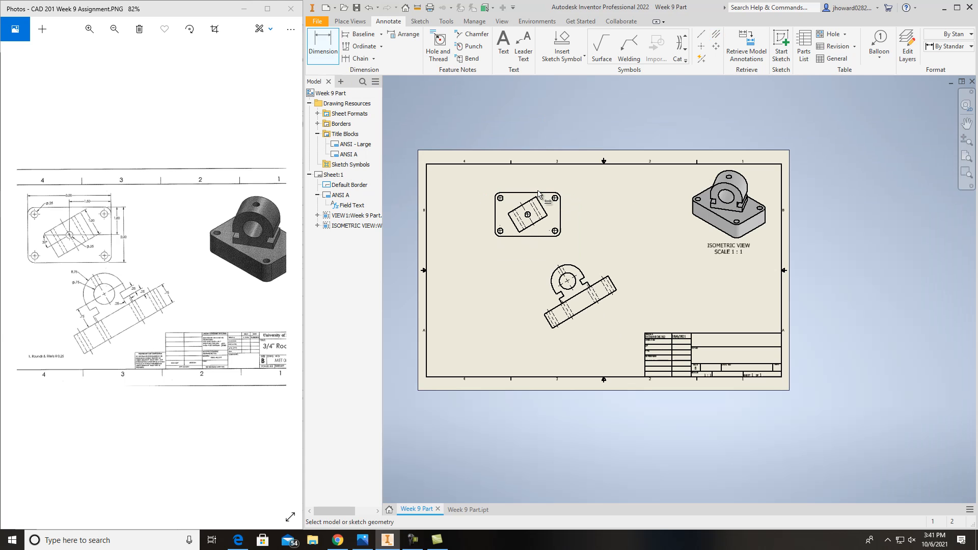
click(553, 193)
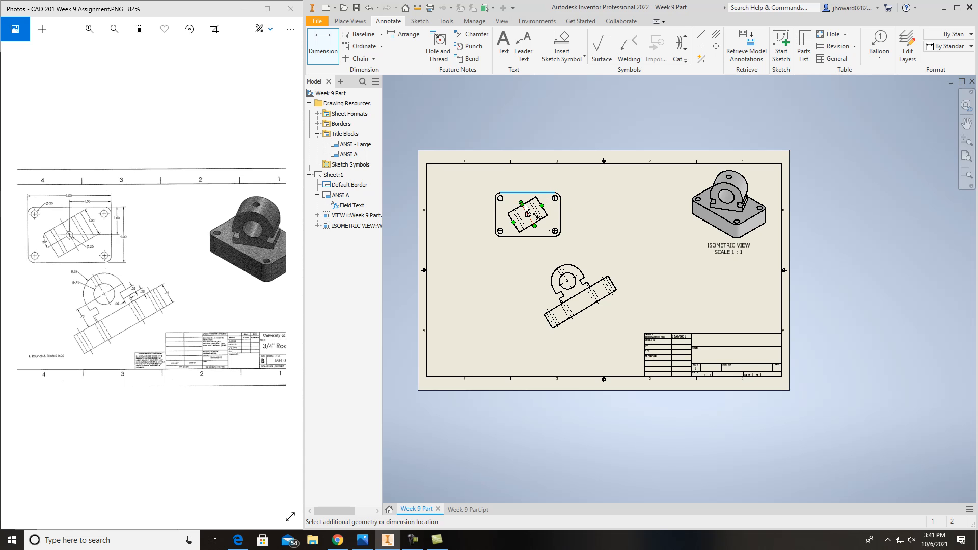
click(528, 216)
click(570, 212)
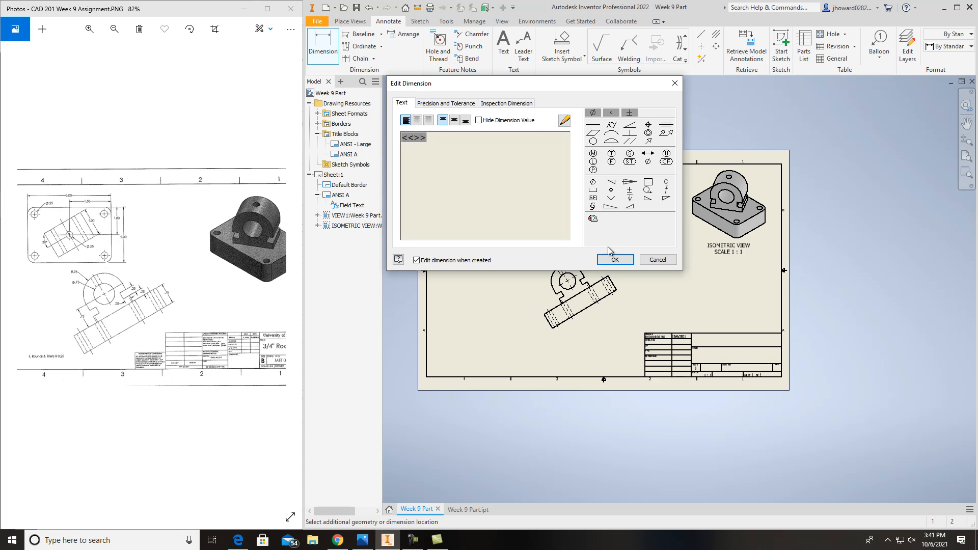
click(615, 261)
scroll(577, 224, up, 5)
middle_drag(564, 213, 692, 213)
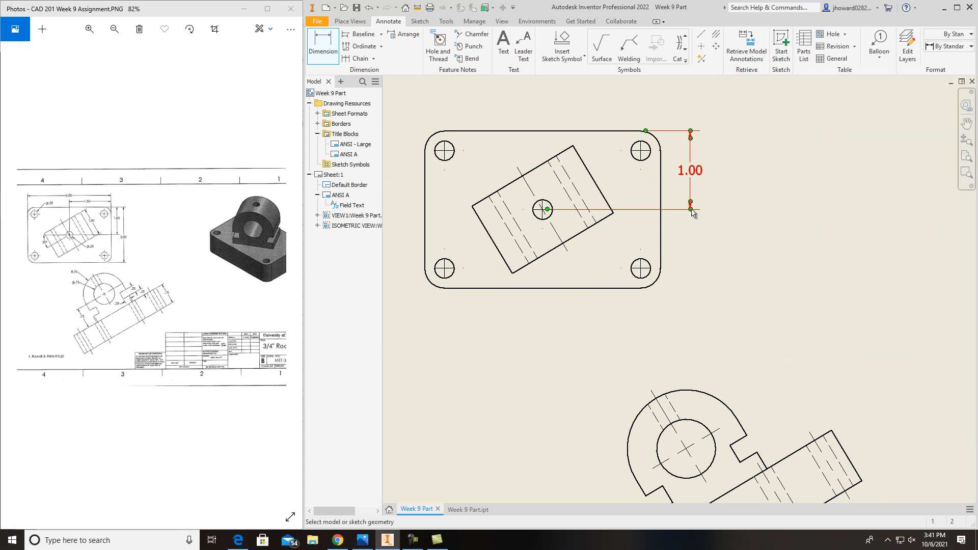
Step: Review the text, precision, tolerance and inspection options of the central hole's vertical dimension
double_click(691, 173)
click(447, 103)
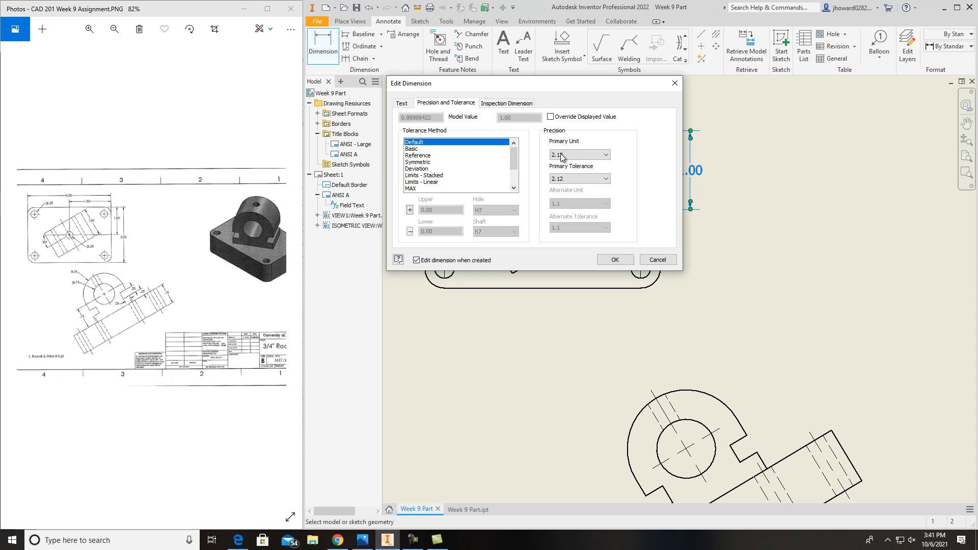
click(402, 104)
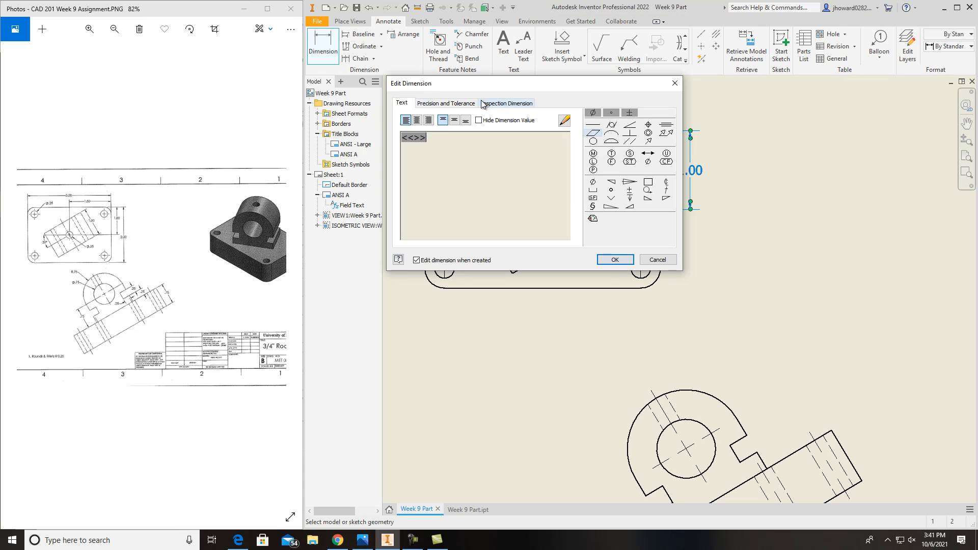
click(511, 105)
click(453, 103)
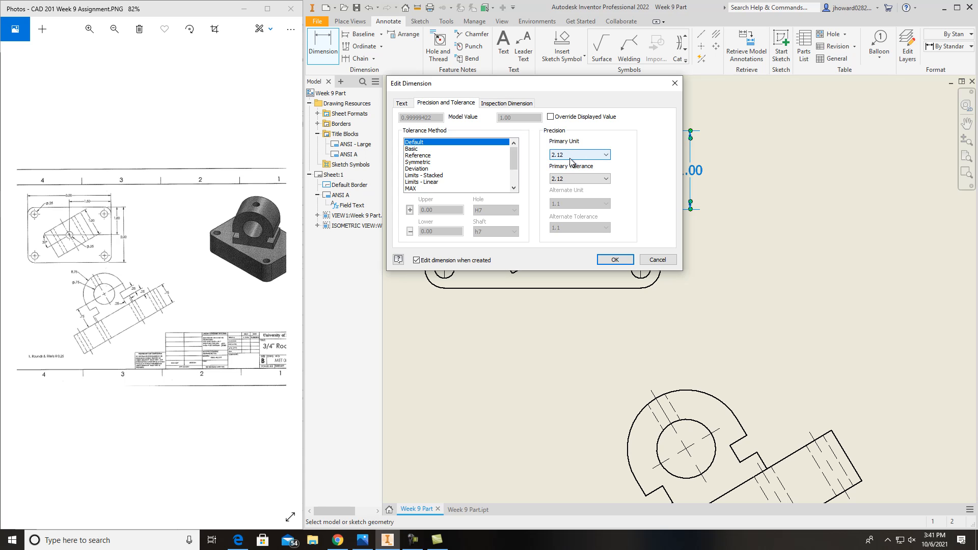
click(615, 260)
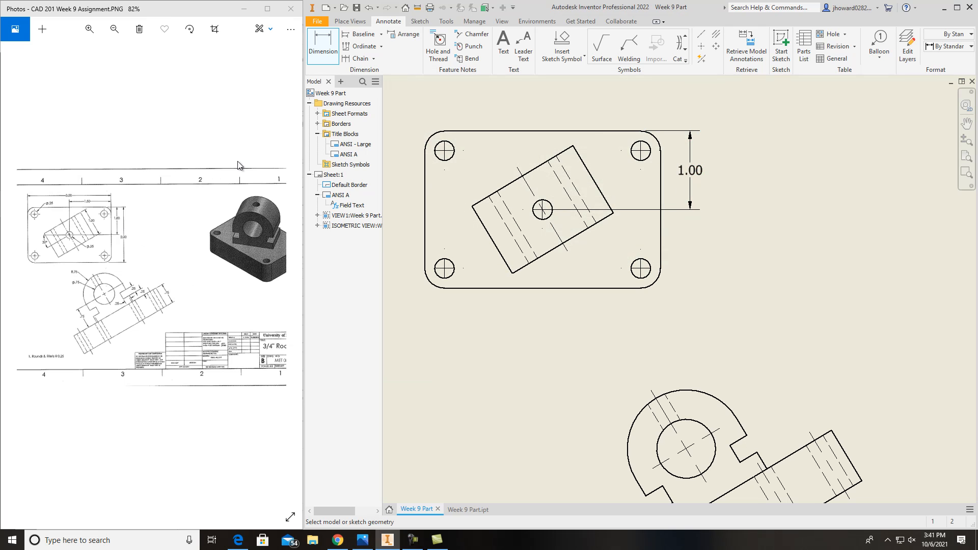
Step: Dimension the plate's overall height in the base view, placing it outside the central hole's vertical dimension
click(317, 44)
click(606, 131)
click(618, 288)
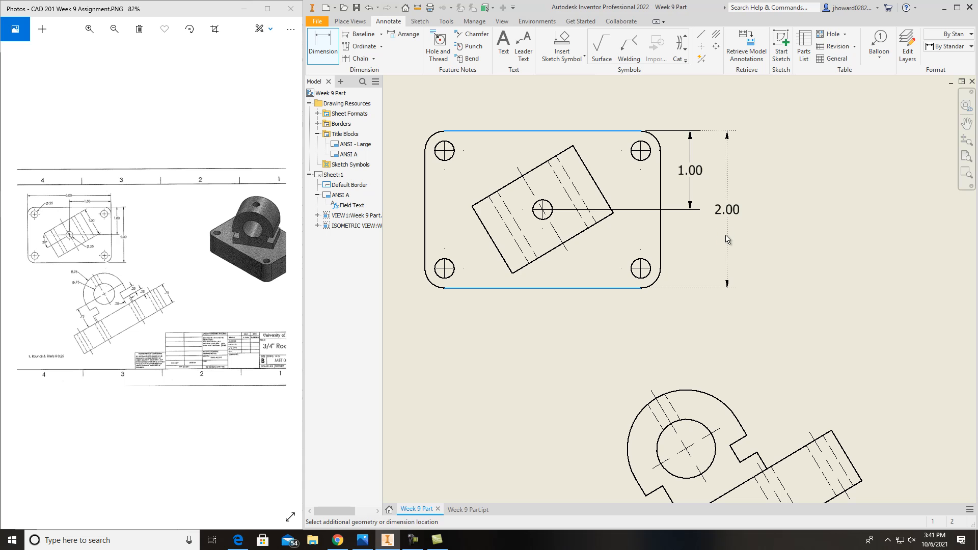
click(721, 256)
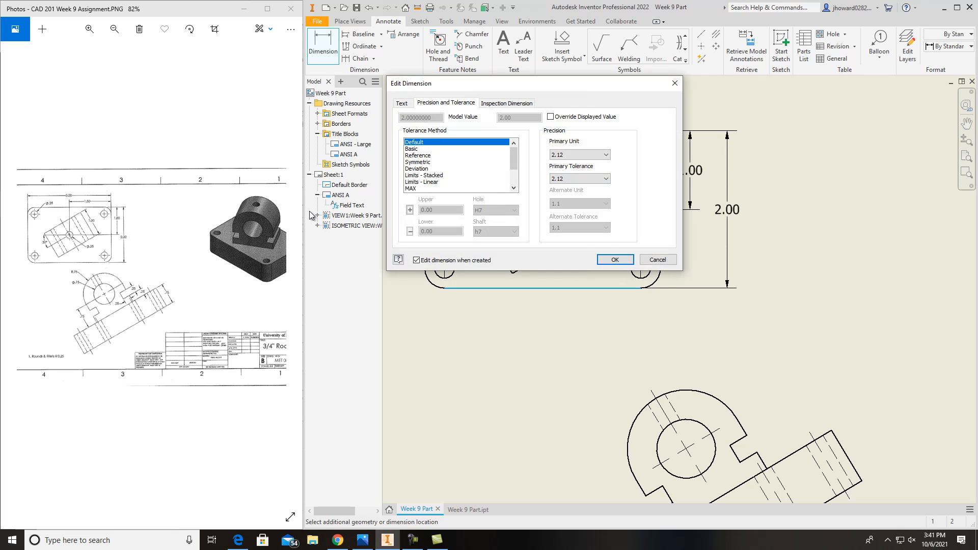
click(608, 258)
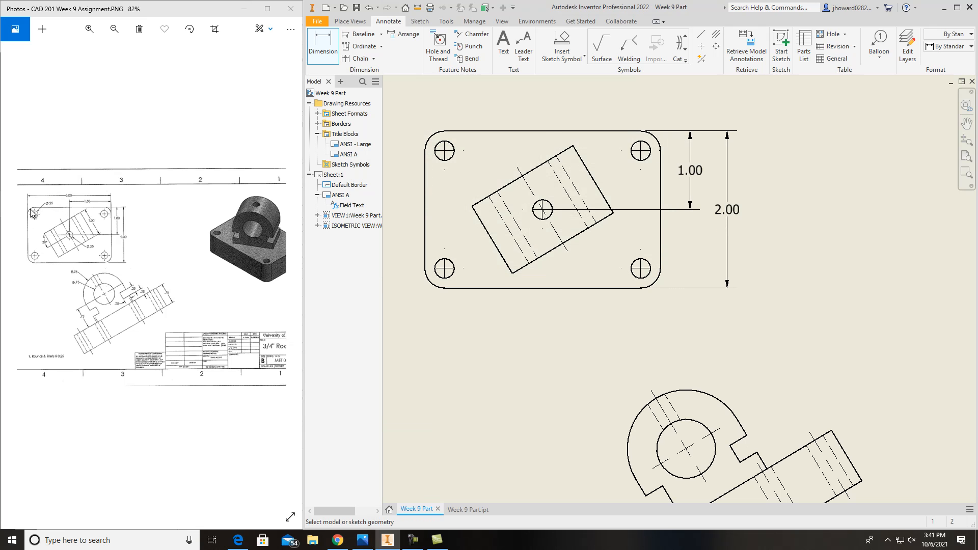
Step: Add the note "1. ROUNDS & FILLETS R 0.25" in the lower-left area of the sheet
scroll(443, 197, up, 2)
scroll(670, 283, down, 1)
scroll(669, 279, down, 3)
middle_drag(736, 343, 649, 286)
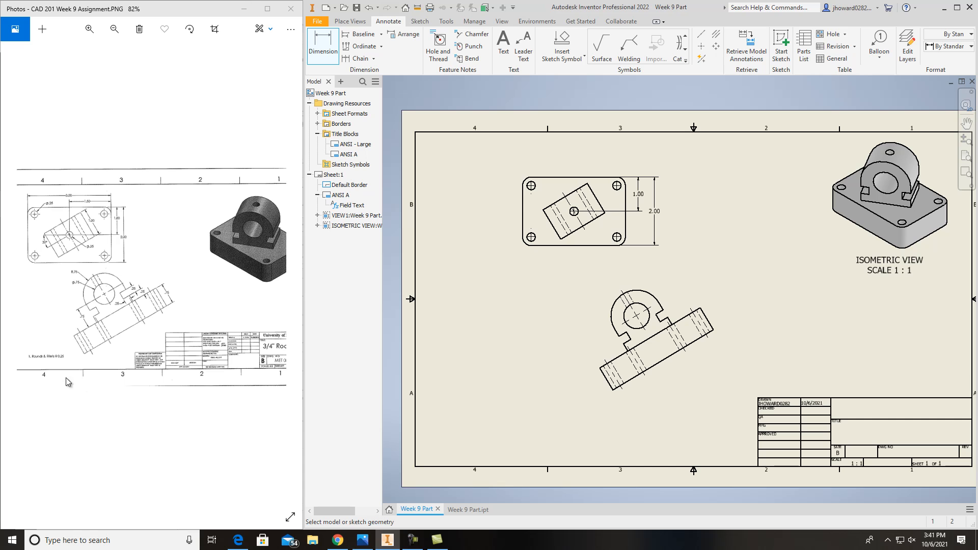
click(503, 43)
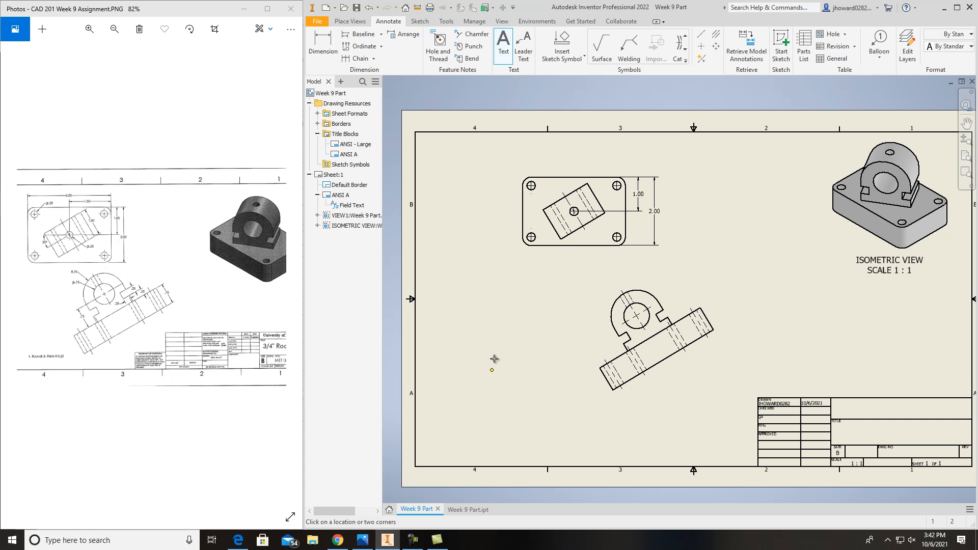
click(528, 443)
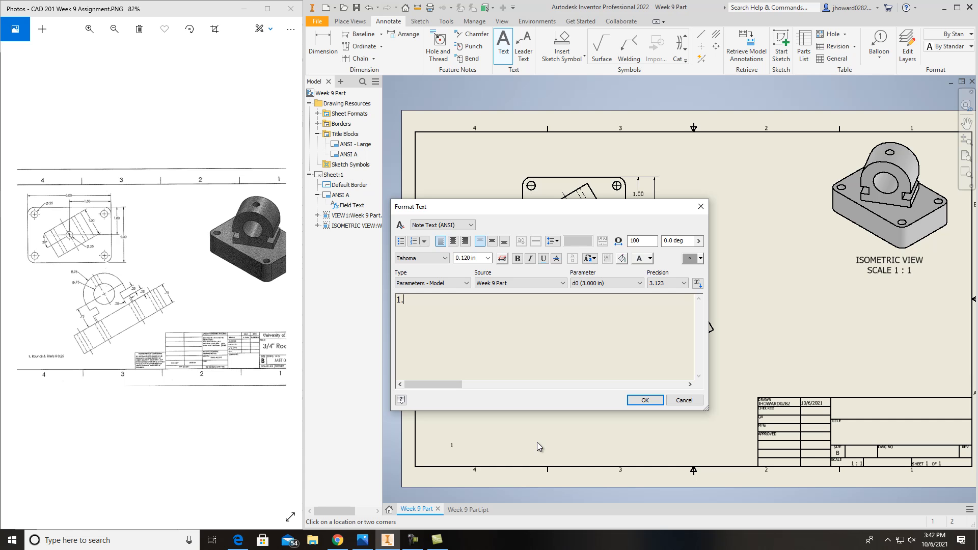
text(1. ROUNDS & FILLETS )
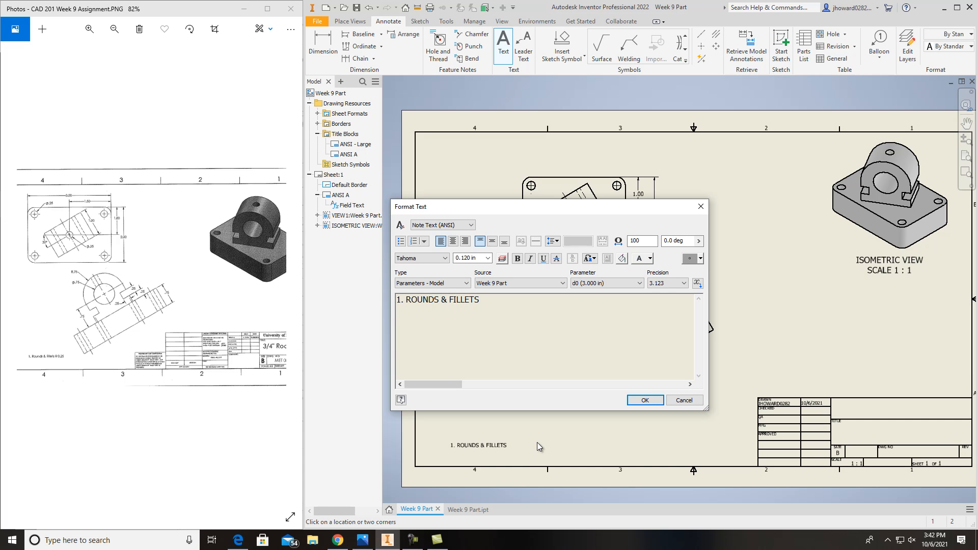
text(R0.25)
click(486, 299)
click(644, 400)
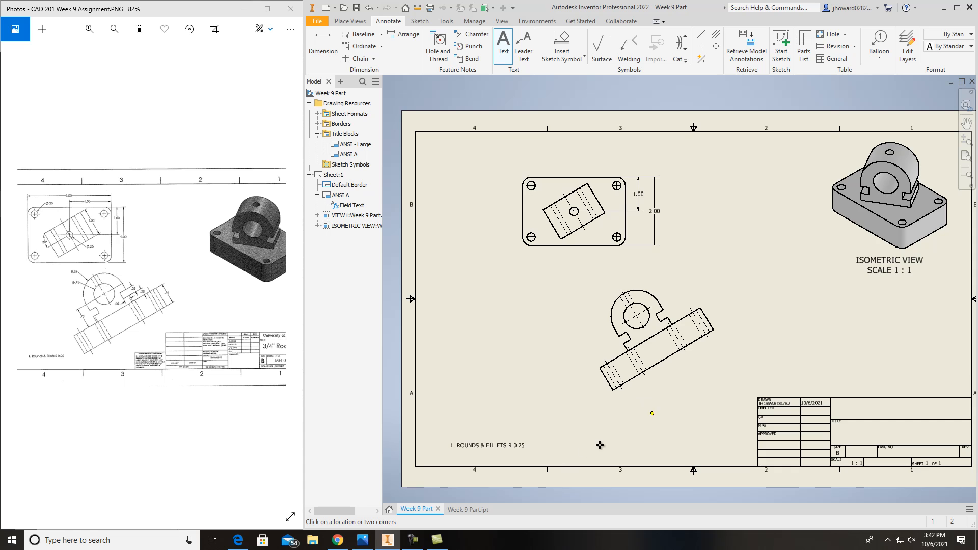
scroll(771, 343, up, 3)
middle_drag(771, 343, 663, 302)
scroll(663, 302, down, 5)
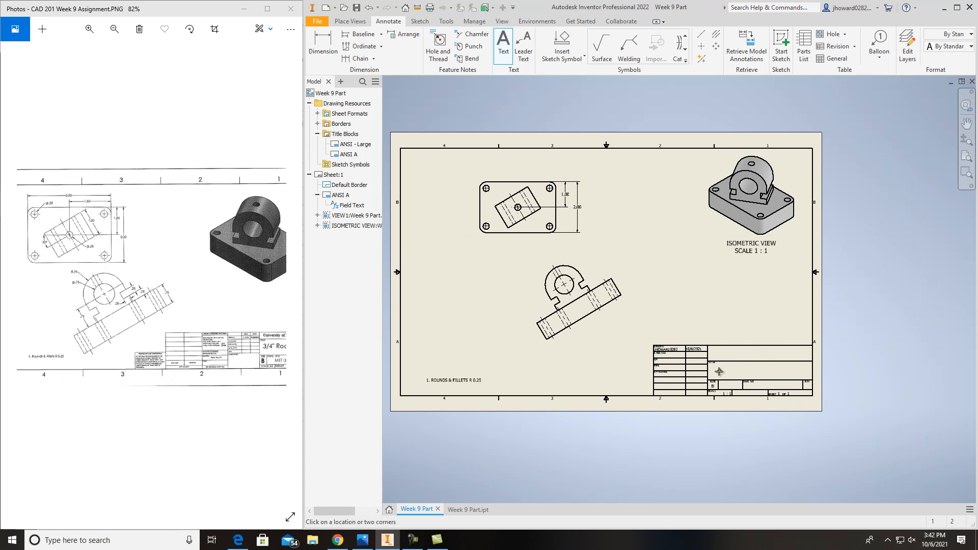
key(Escape)
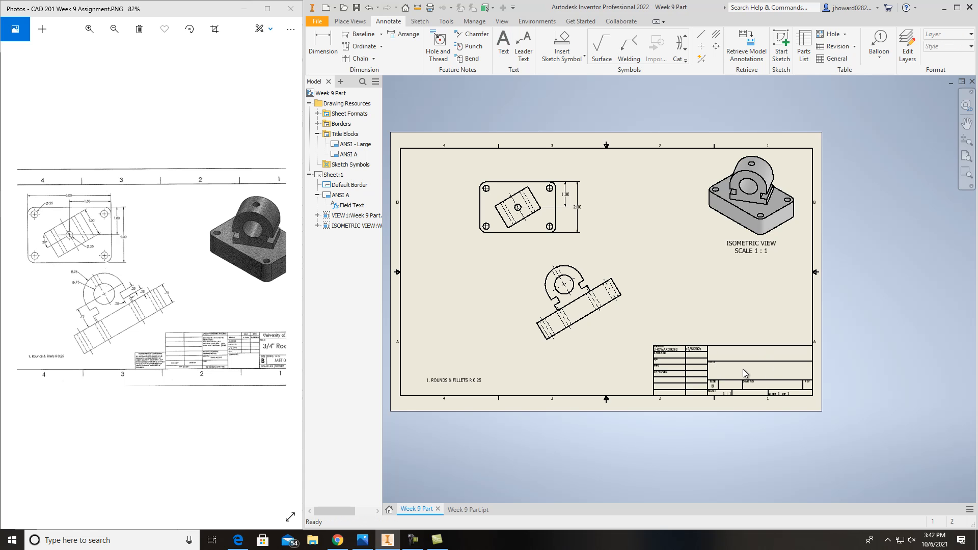
Step: Examine the empty and filled fields of the drawing's title block
scroll(733, 377, down, 5)
scroll(733, 376, up, 10)
middle_drag(801, 359, 766, 338)
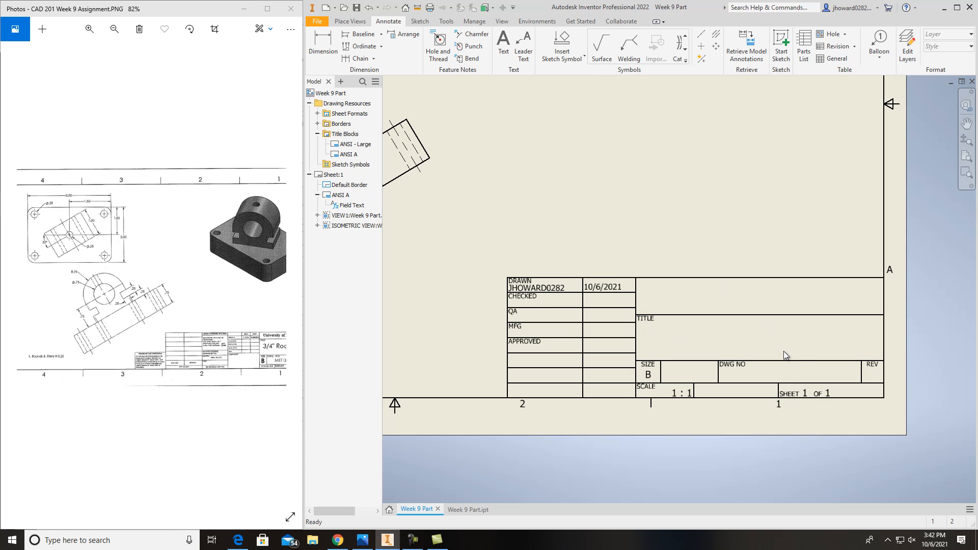
scroll(680, 397, up, 2)
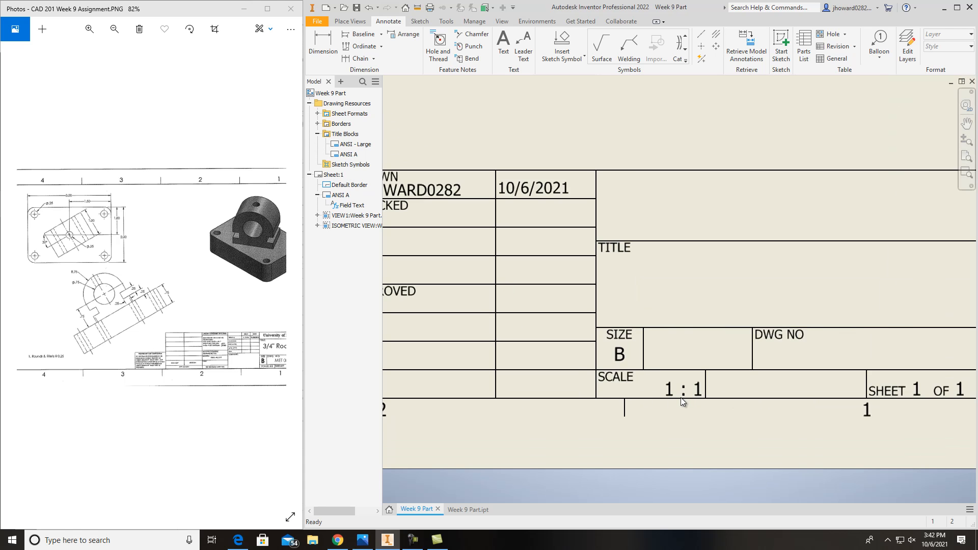
scroll(680, 397, down, 5)
mouse_move(694, 365)
middle_down()
mouse_move(737, 358)
mouse_move(714, 372)
middle_up()
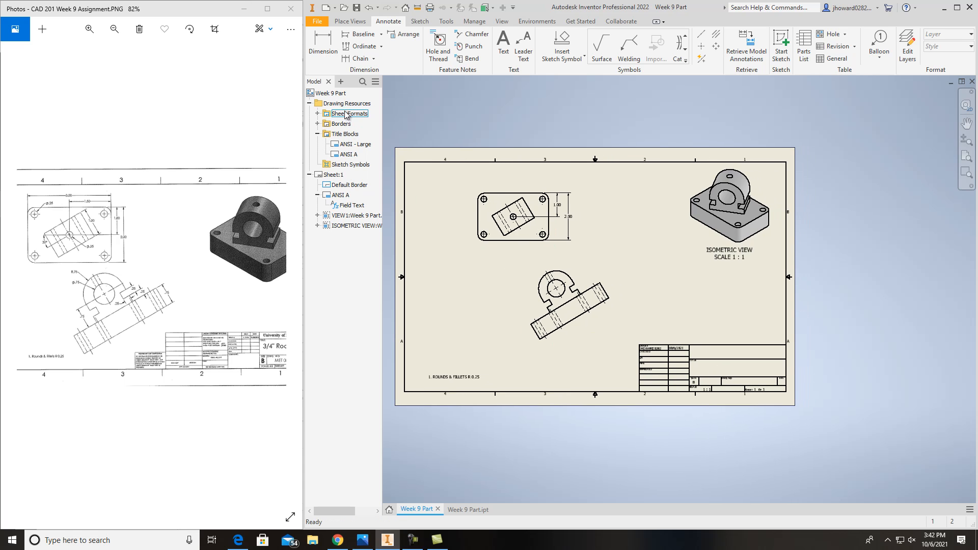
Step: Set the title in the drawing's iProperties to 3/4" ROD GUIDE, matching the reference drawing, and apply it
right_click(329, 97)
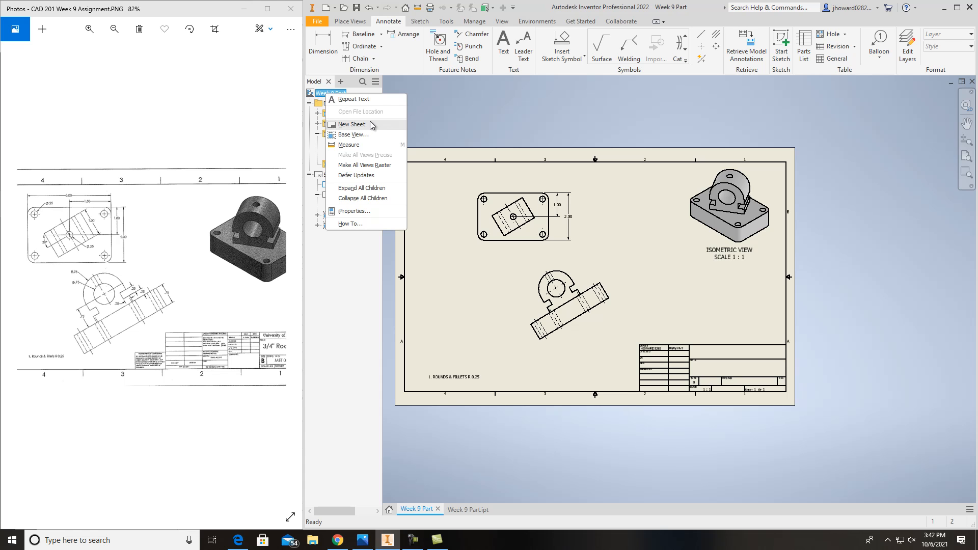
click(372, 213)
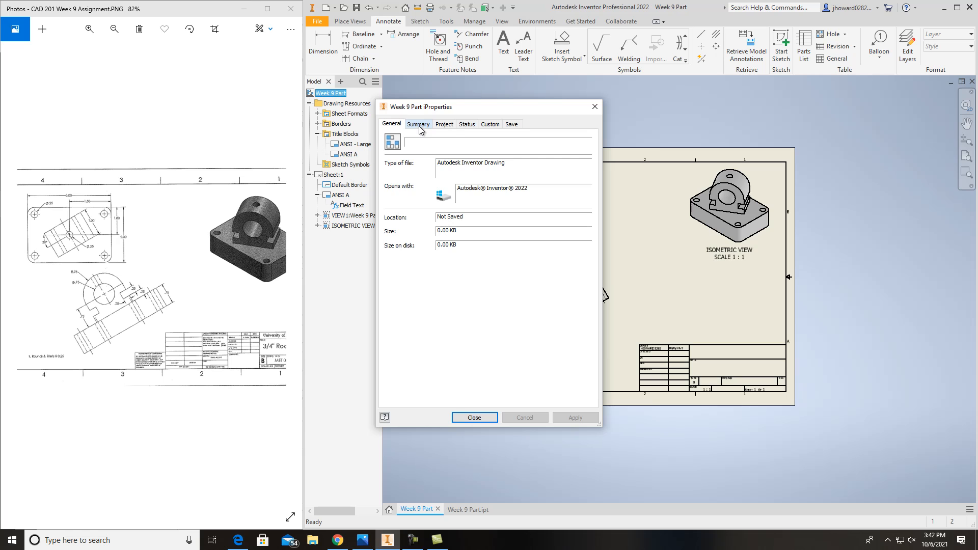
click(450, 126)
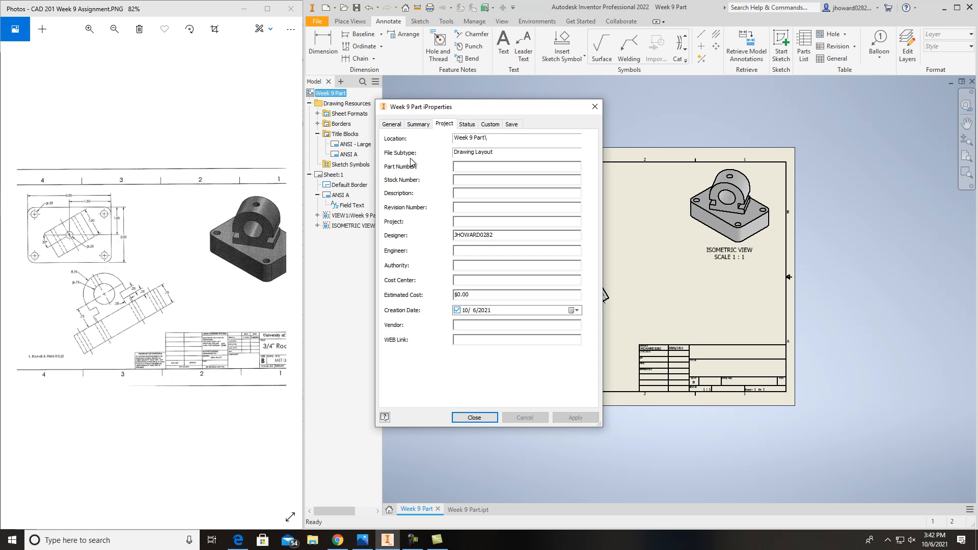
click(418, 125)
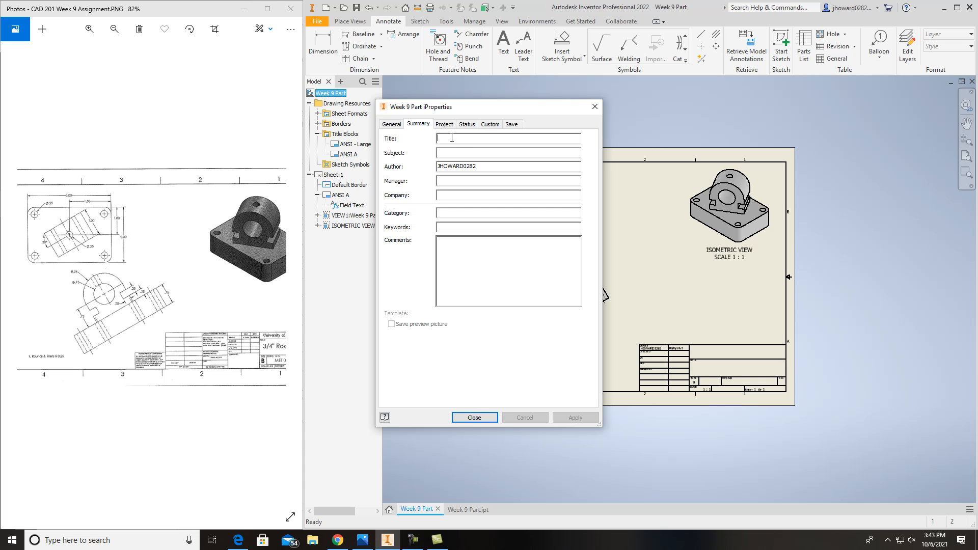
click(152, 420)
scroll(198, 414, down, 2)
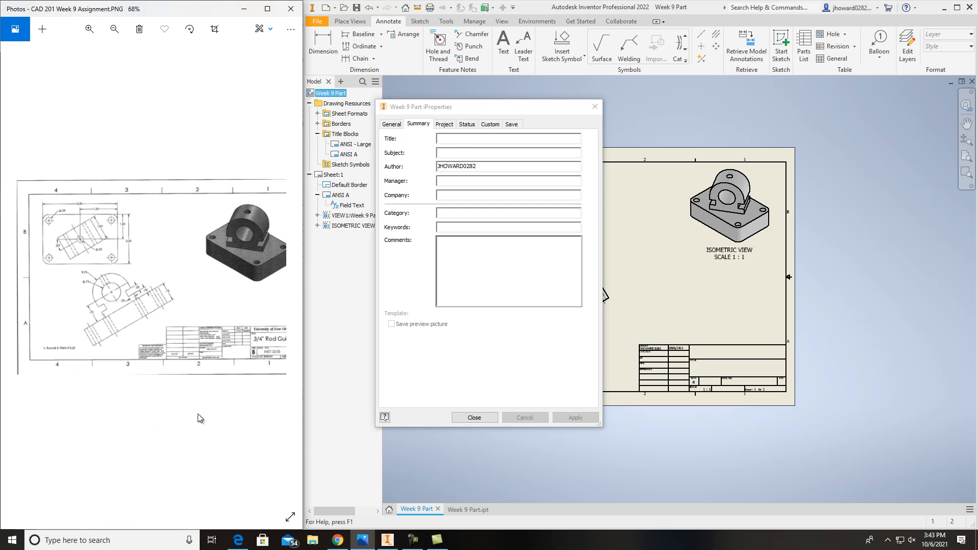
click(463, 139)
text(3/)
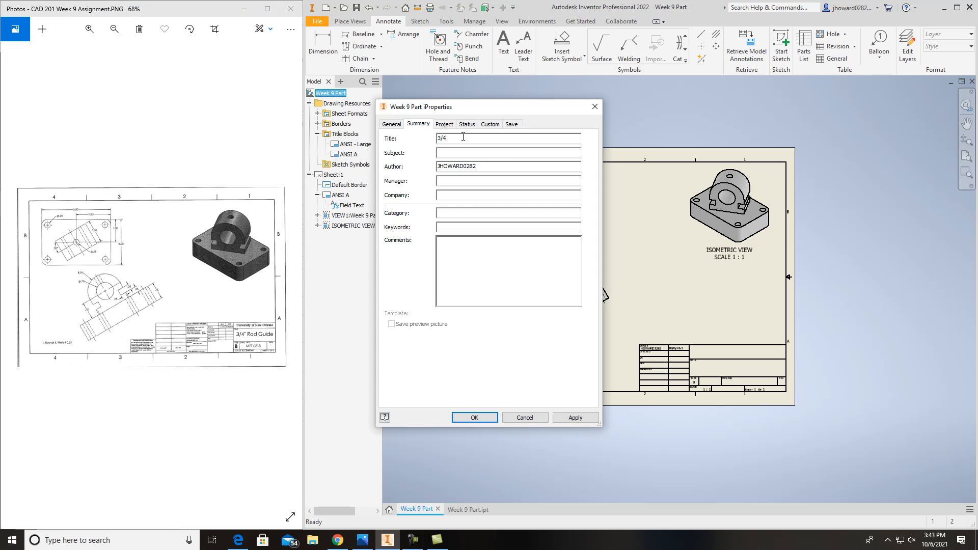
text(4" ROD GUID)
click(564, 420)
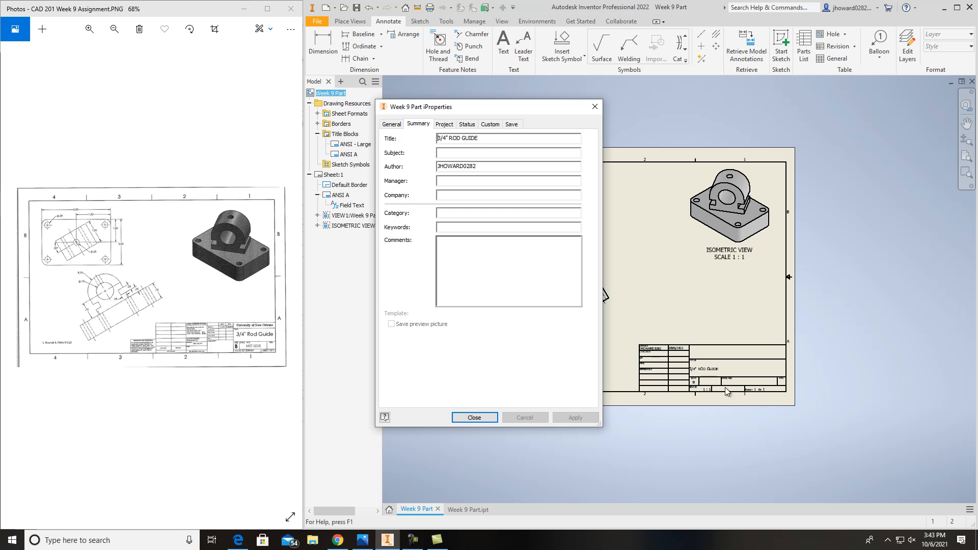
click(474, 418)
Step: Enter the checker's name as Checked By in the drawing's iProperties and apply it
scroll(713, 397, down, 5)
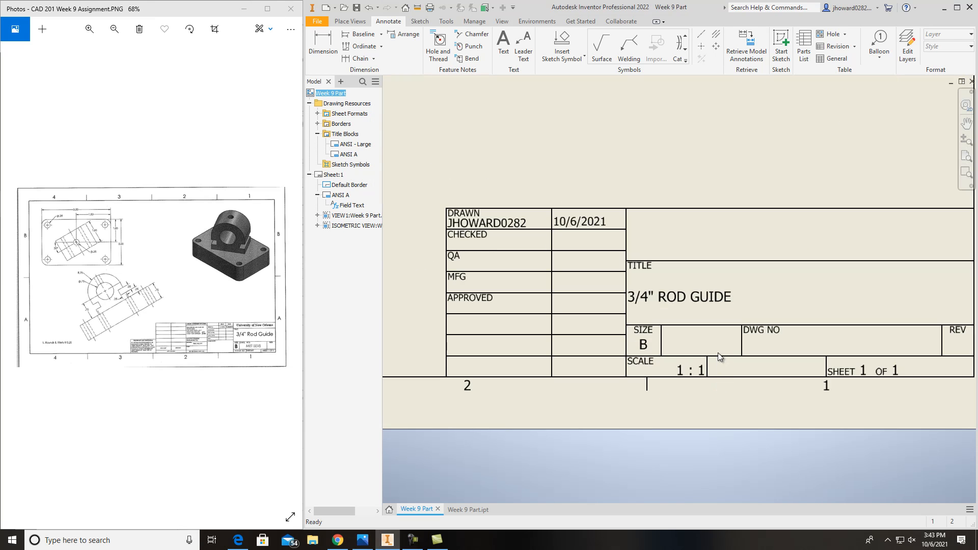
scroll(779, 368, up, 2)
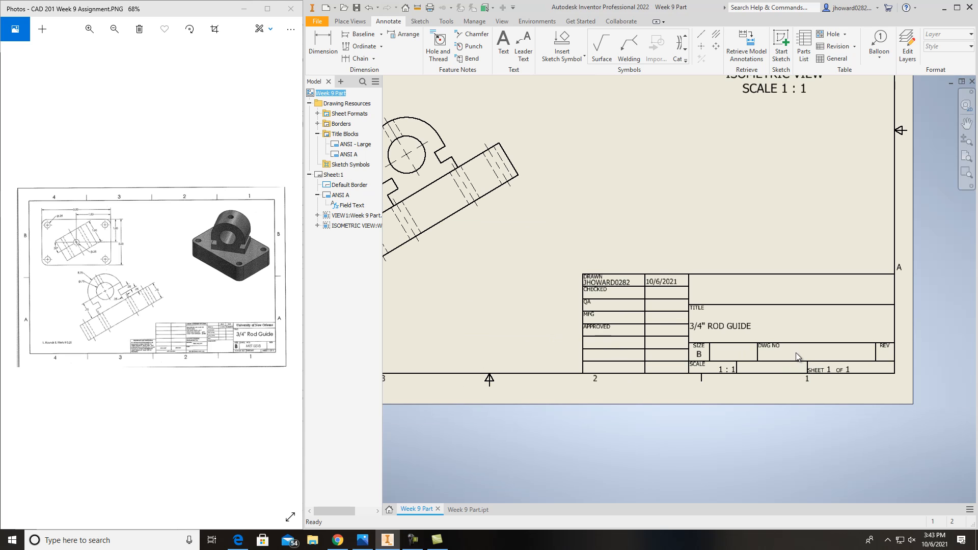
right_click(331, 93)
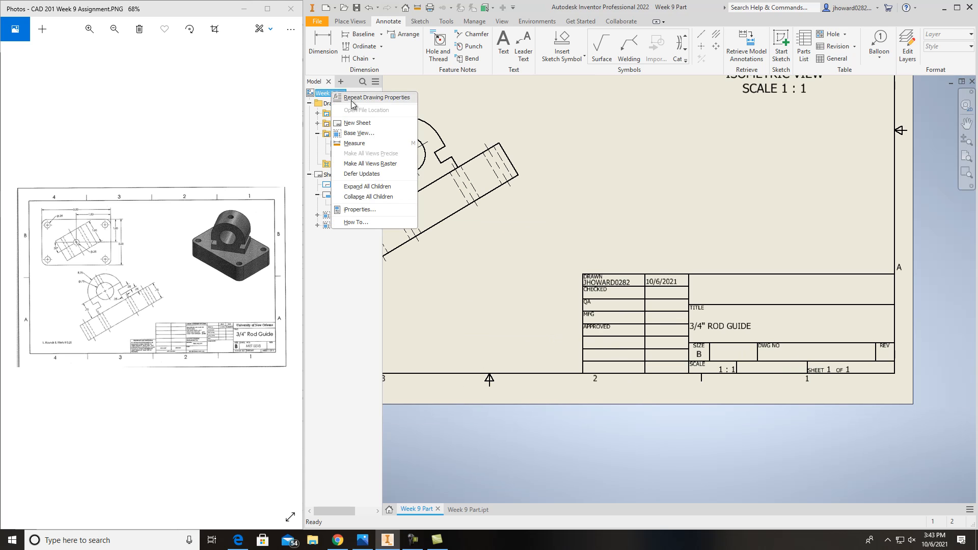
click(361, 210)
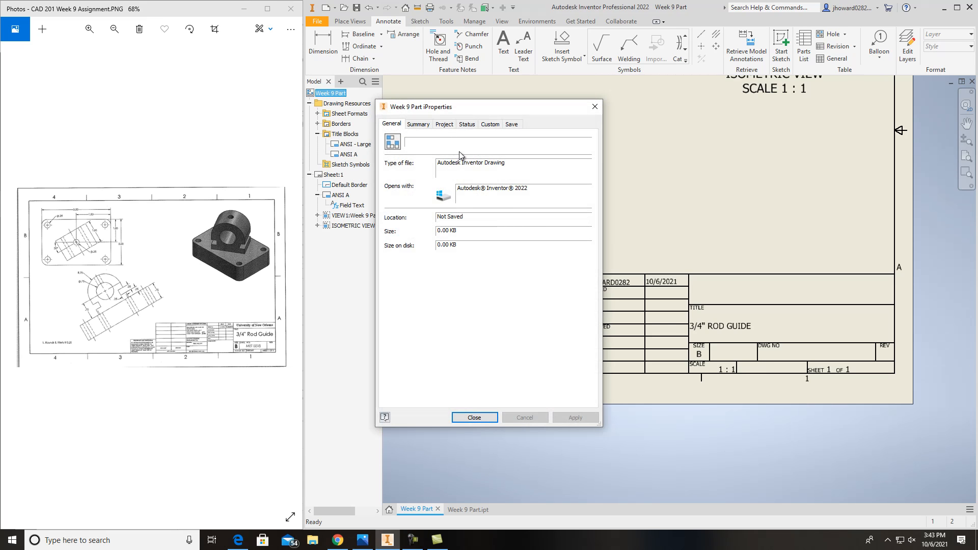
click(417, 125)
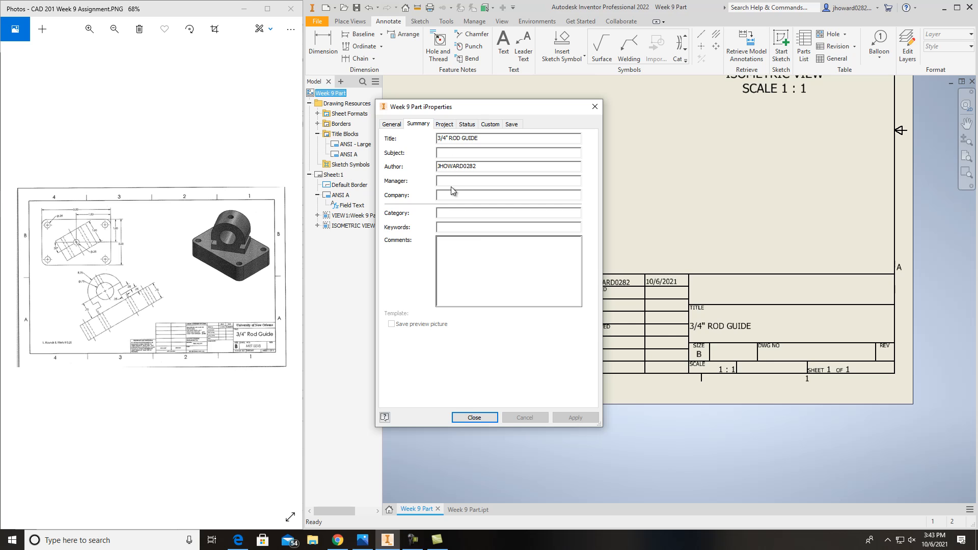
click(445, 125)
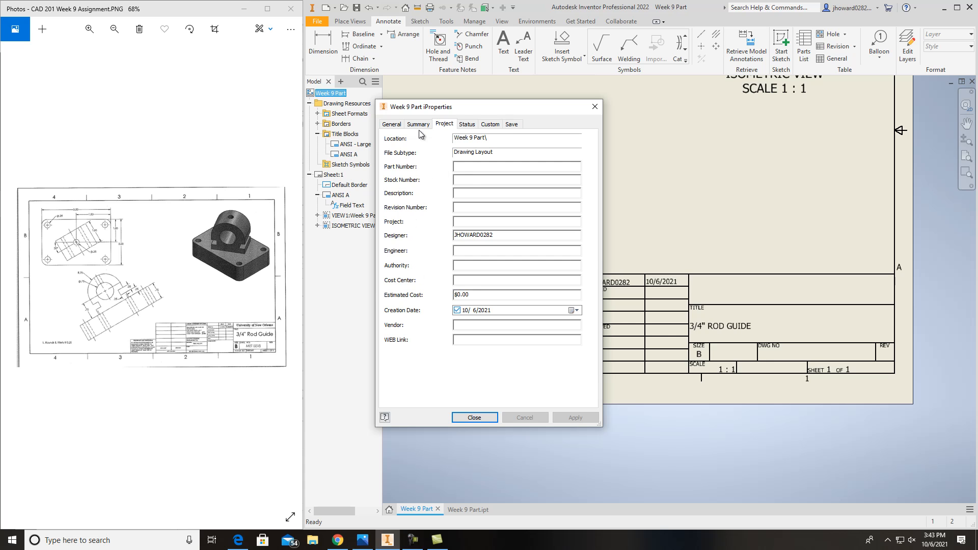
click(466, 124)
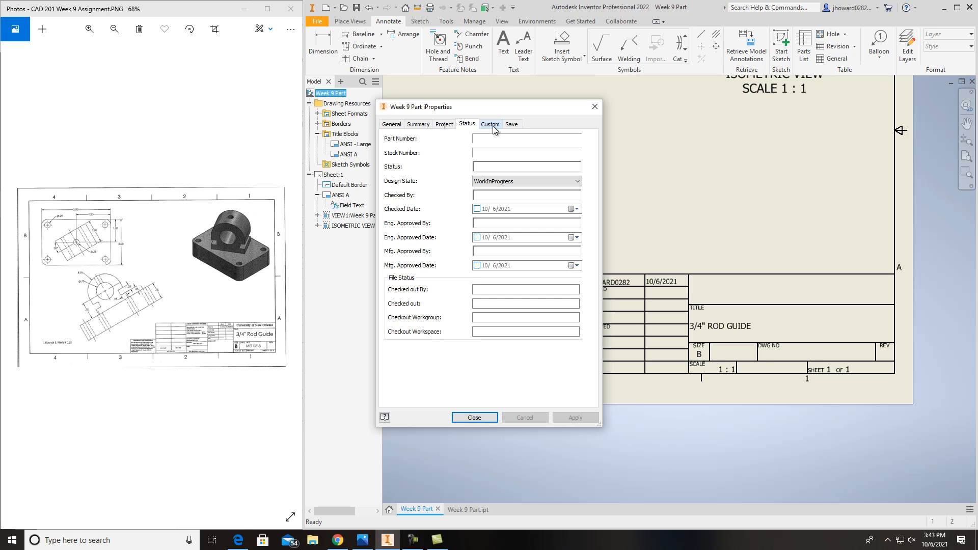
click(506, 195)
text(J. HOWARD)
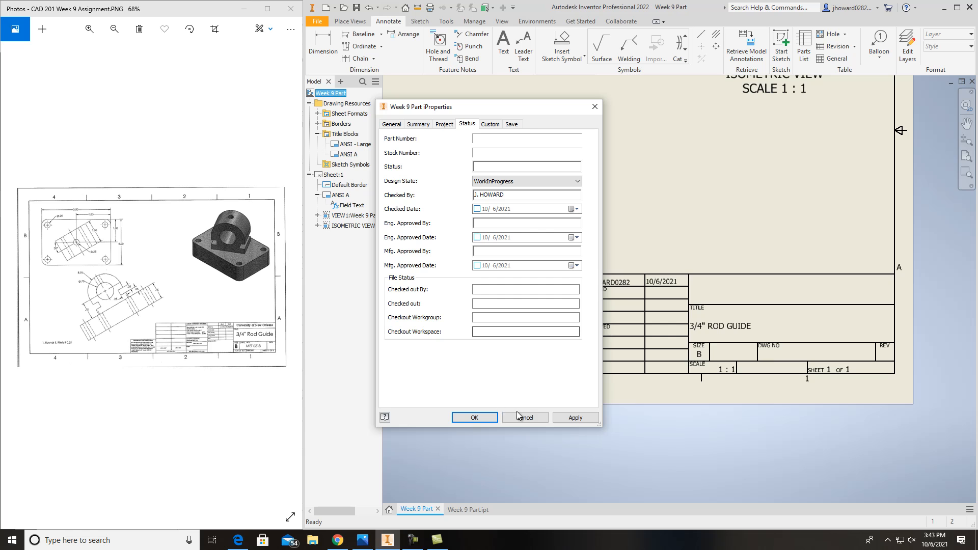
click(561, 418)
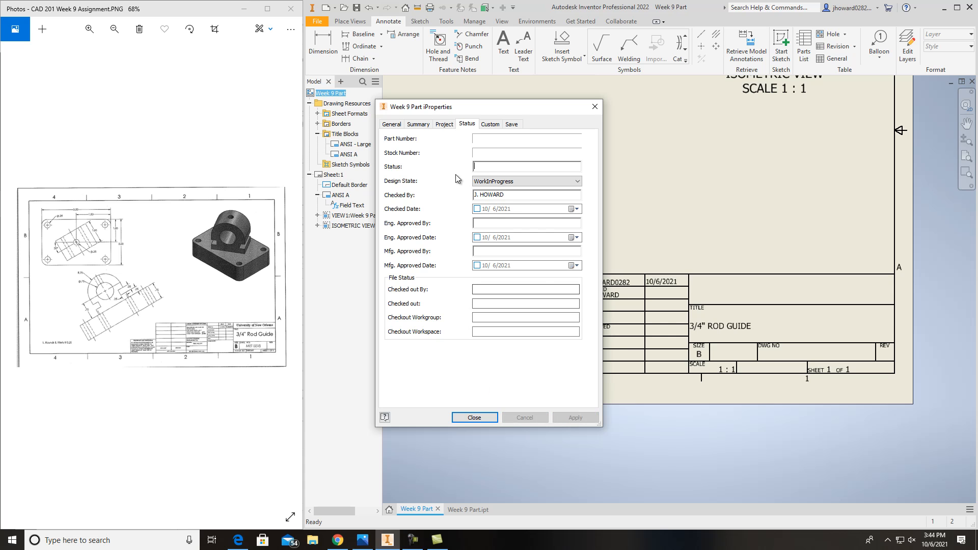
Step: Set the drawing's status property to NEW BUILD and apply it
click(490, 125)
click(466, 125)
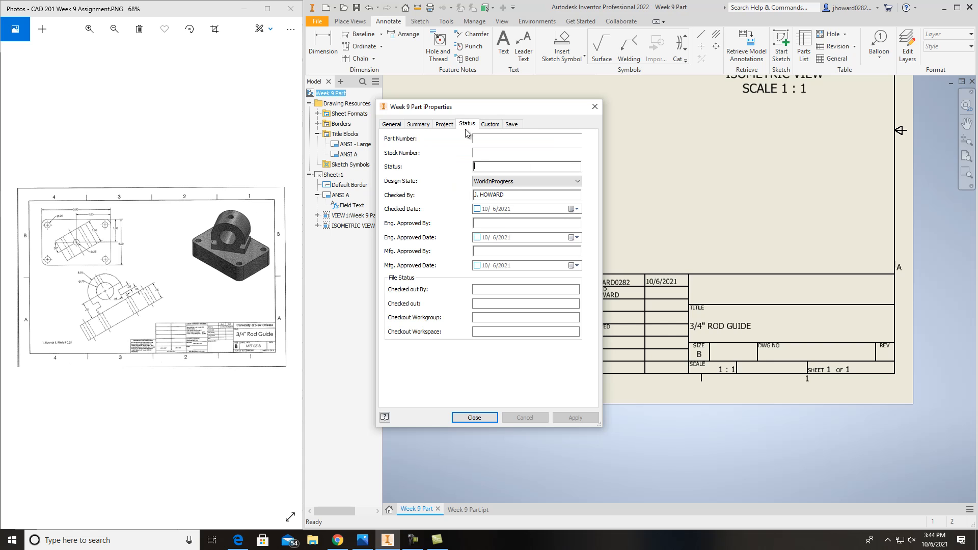
click(496, 167)
text(NEW )
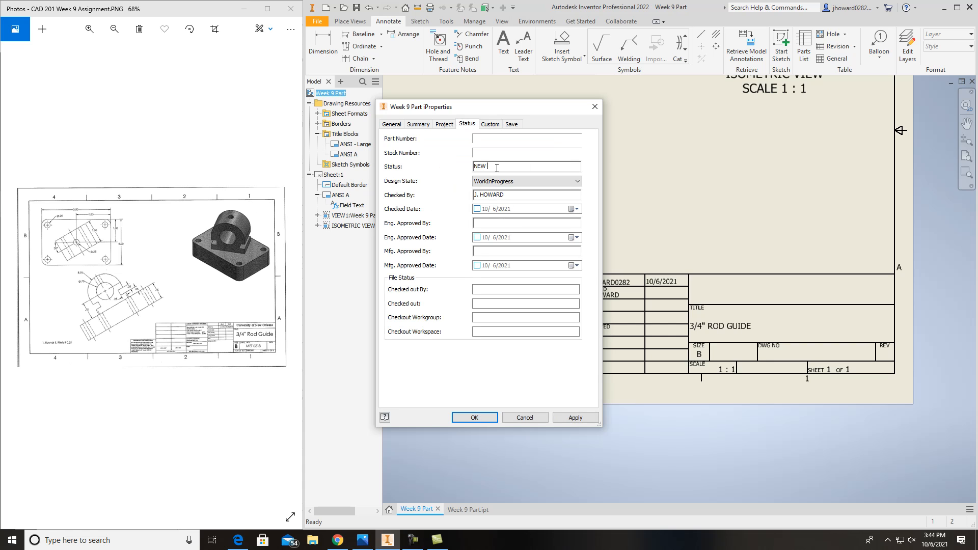
text(BUILD)
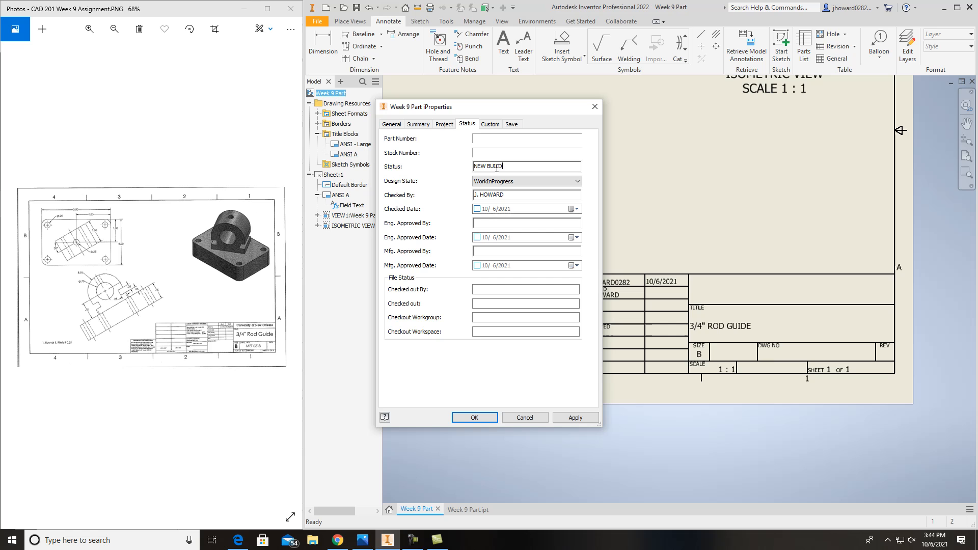
click(562, 417)
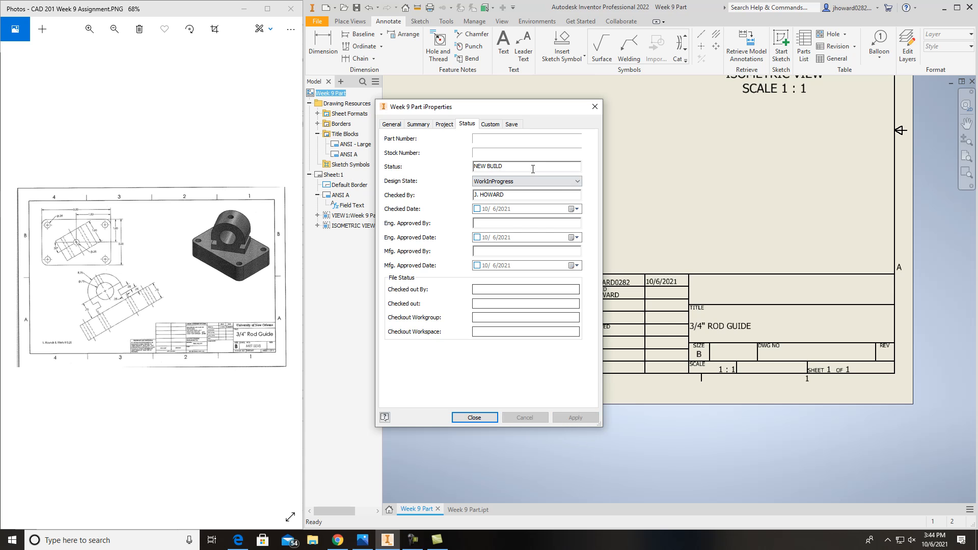
Step: Review the drawing's custom, general and summary properties, then close them and inspect the title block and views on the sheet
click(491, 125)
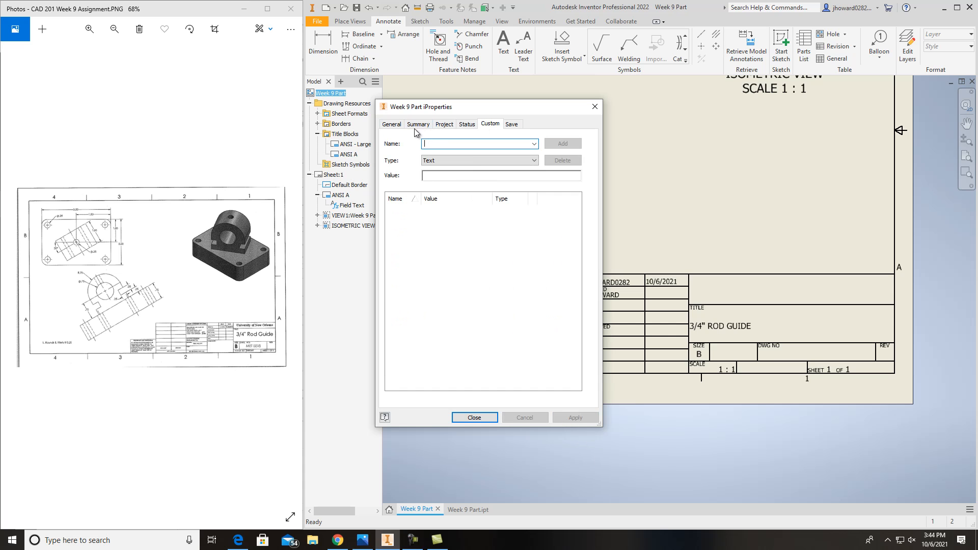
click(392, 124)
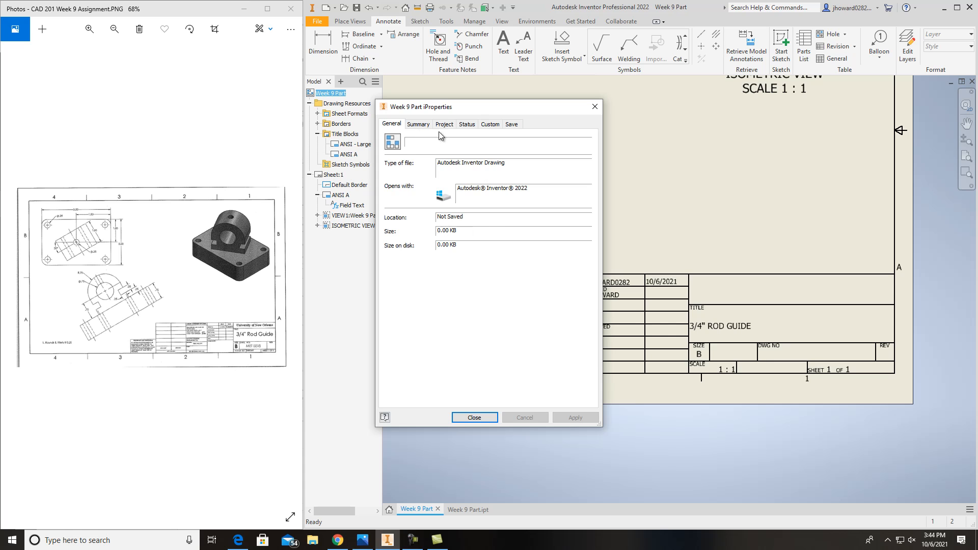
click(422, 124)
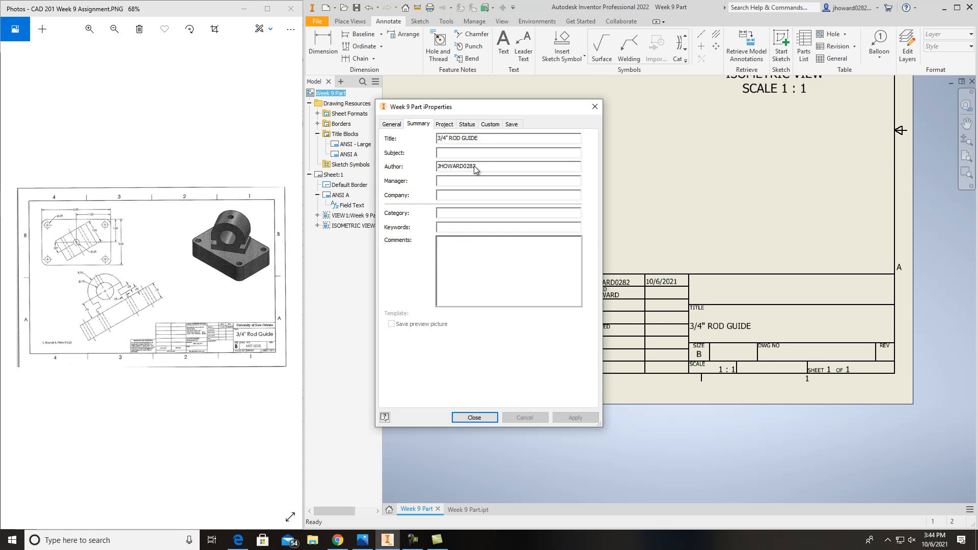
click(491, 420)
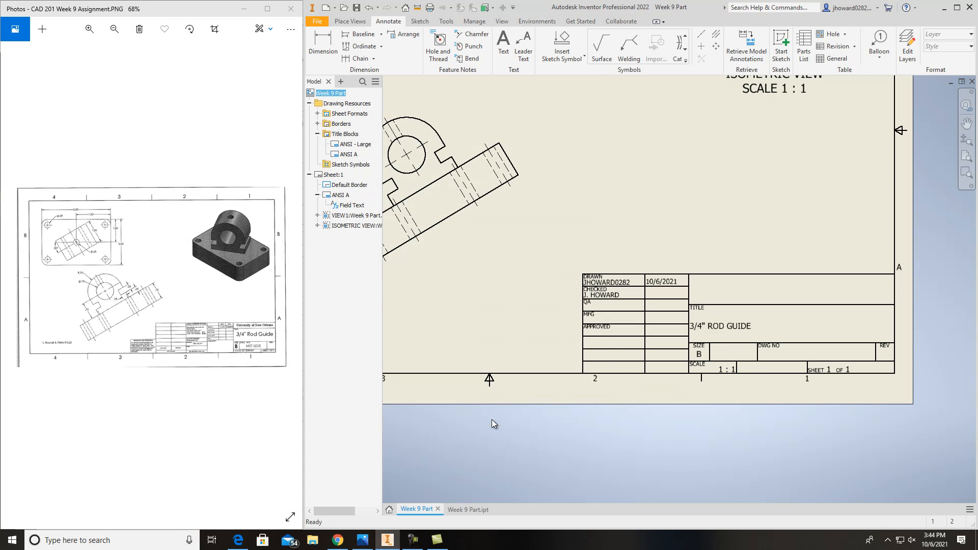
scroll(817, 388, down, 3)
scroll(816, 388, up, 5)
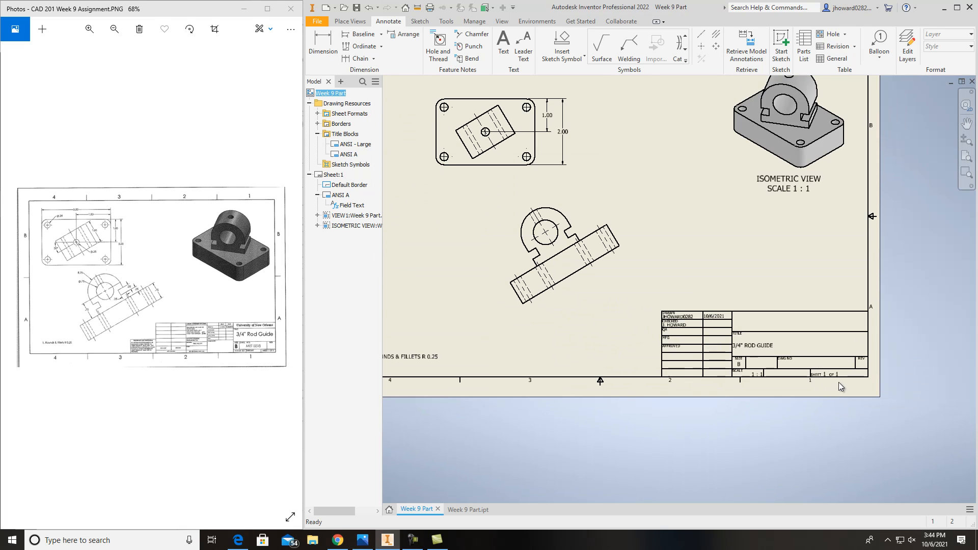
scroll(835, 384, up, 2)
scroll(716, 314, down, 3)
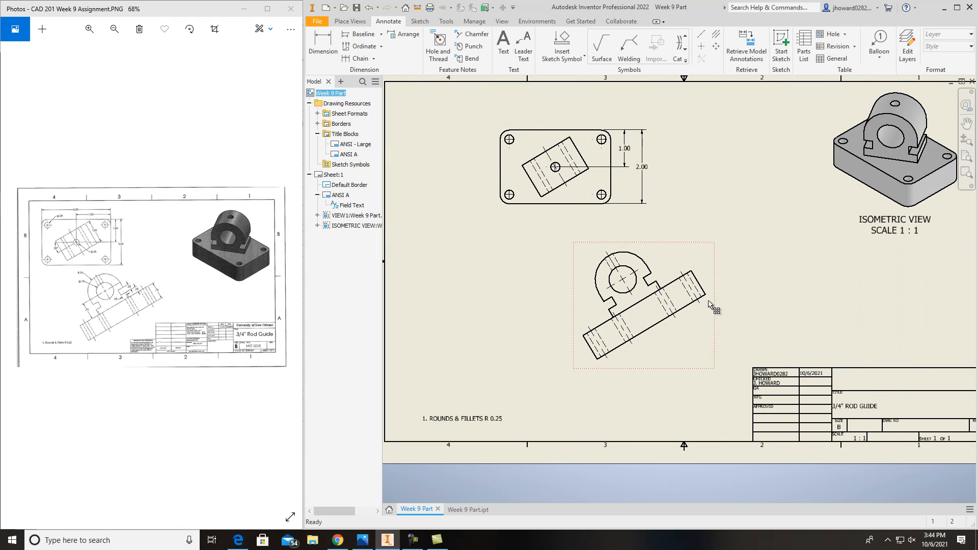
scroll(715, 313, up, 2)
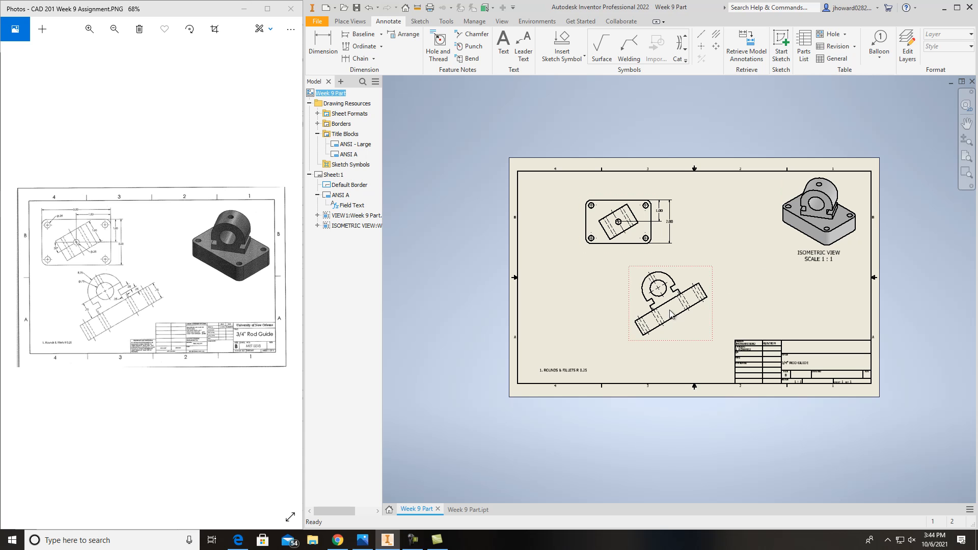